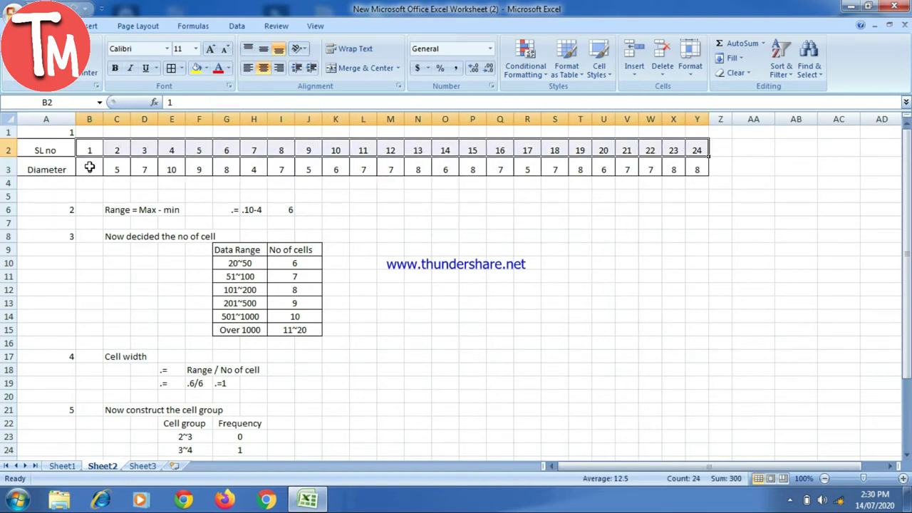
Review the diameter readings and trace the range calculation from the maximum and minimum diameters to its result
{"action": "left_click_drag", "start_coordinate": [88, 168], "coordinate": [695, 169]}
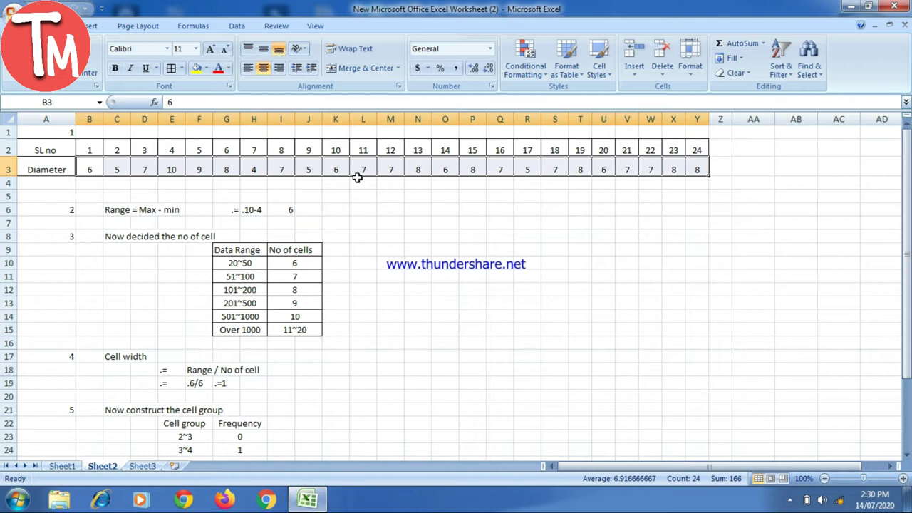
{"action": "left_click", "coordinate": [527, 196]}
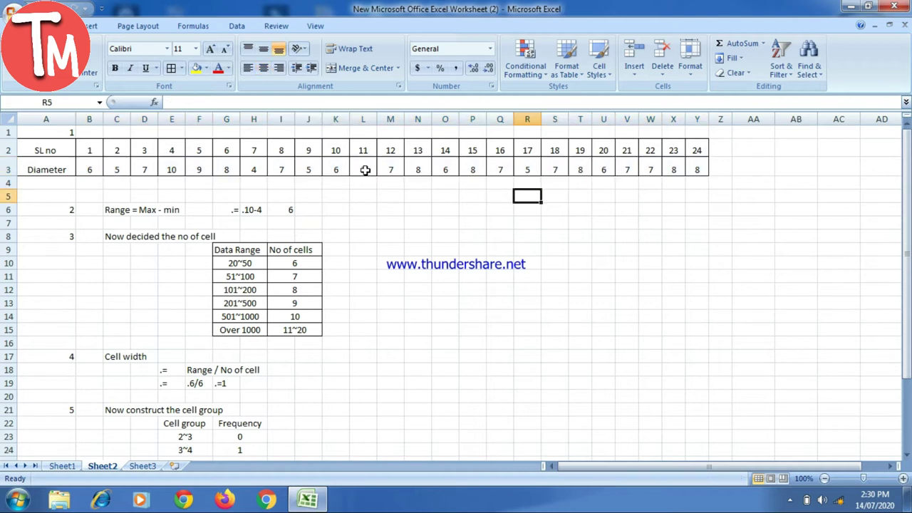
{"action": "left_click", "coordinate": [117, 221]}
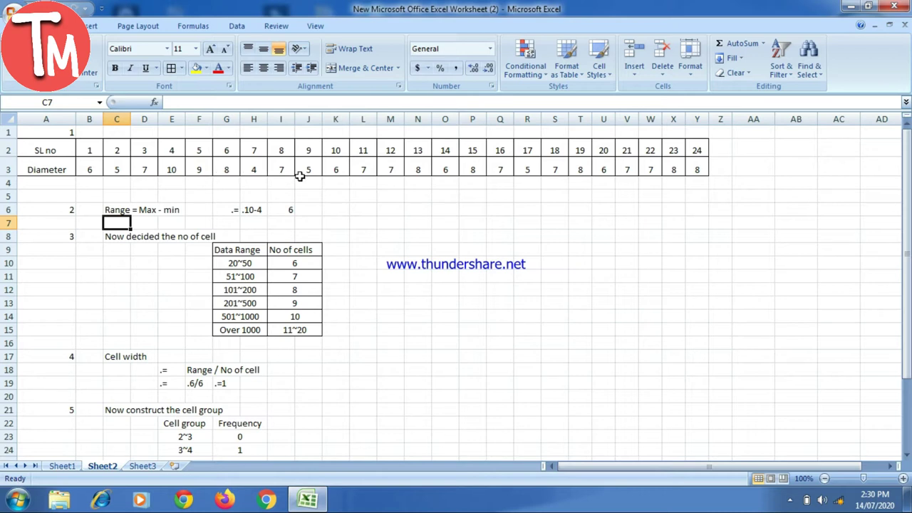
{"action": "left_click", "coordinate": [172, 171]}
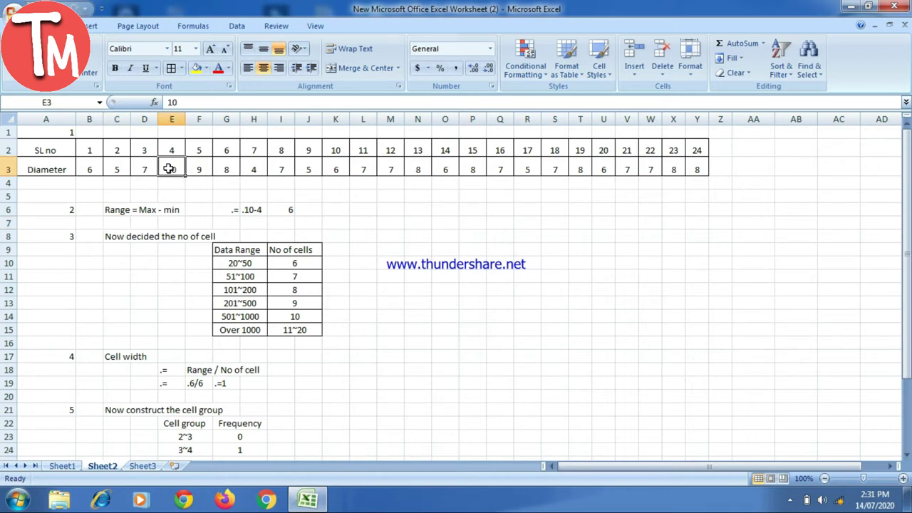
{"action": "left_click", "coordinate": [253, 171]}
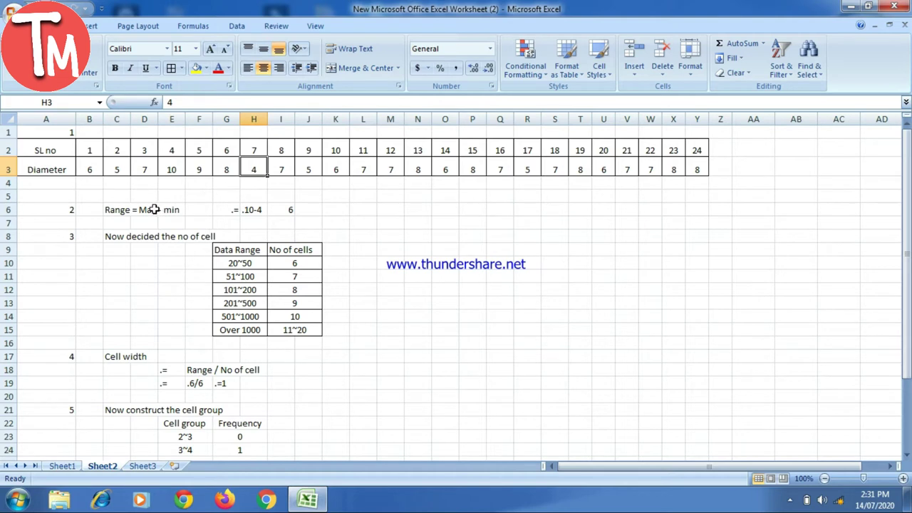
{"action": "left_click", "coordinate": [291, 212]}
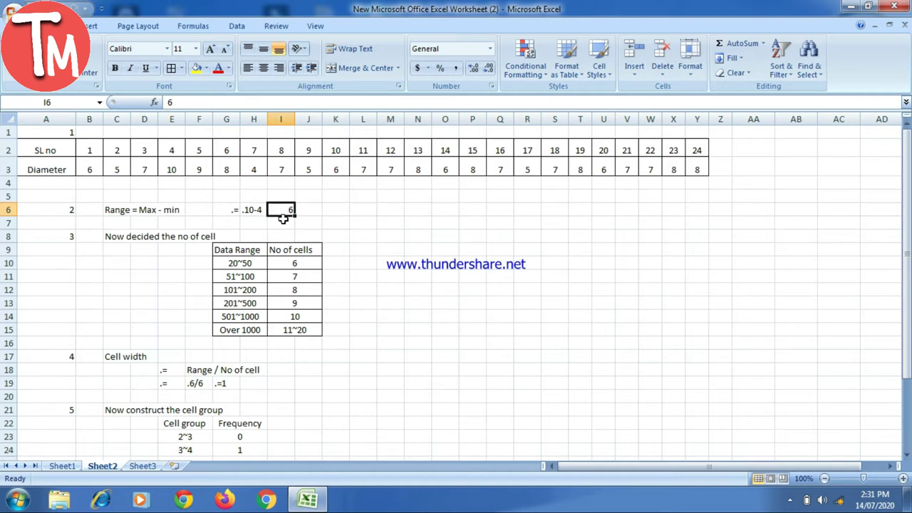
Examine the Data Range and No of cells table to find the cell count matching the number of diameter readings
{"action": "left_click", "coordinate": [114, 249]}
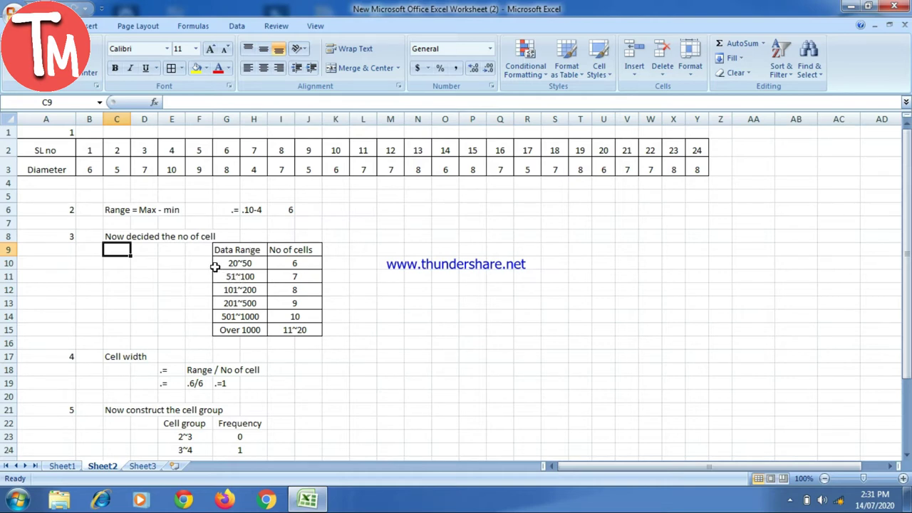
{"action": "left_click", "coordinate": [259, 267]}
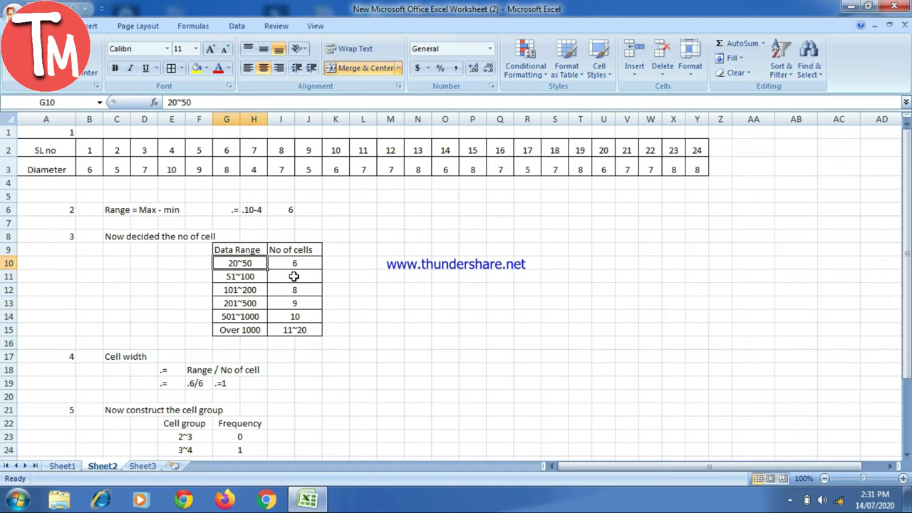
{"action": "left_click", "coordinate": [311, 264]}
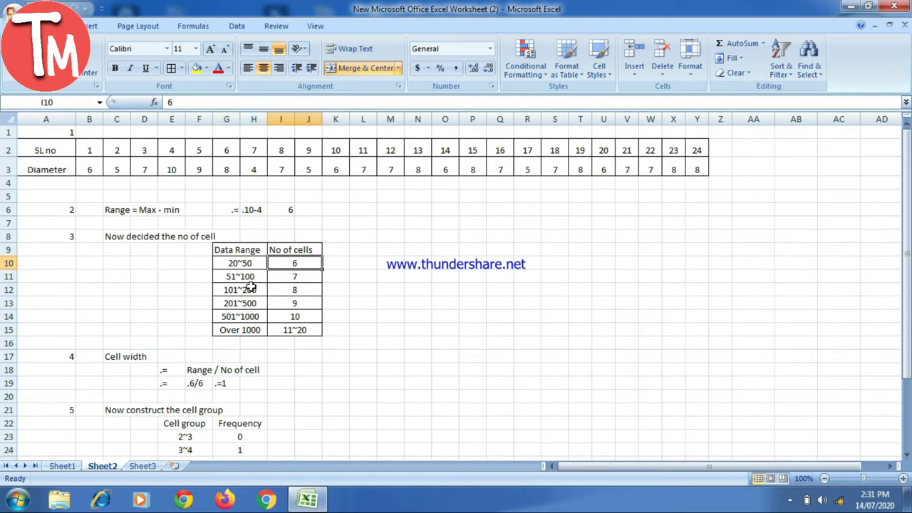
{"action": "left_click", "coordinate": [307, 279]}
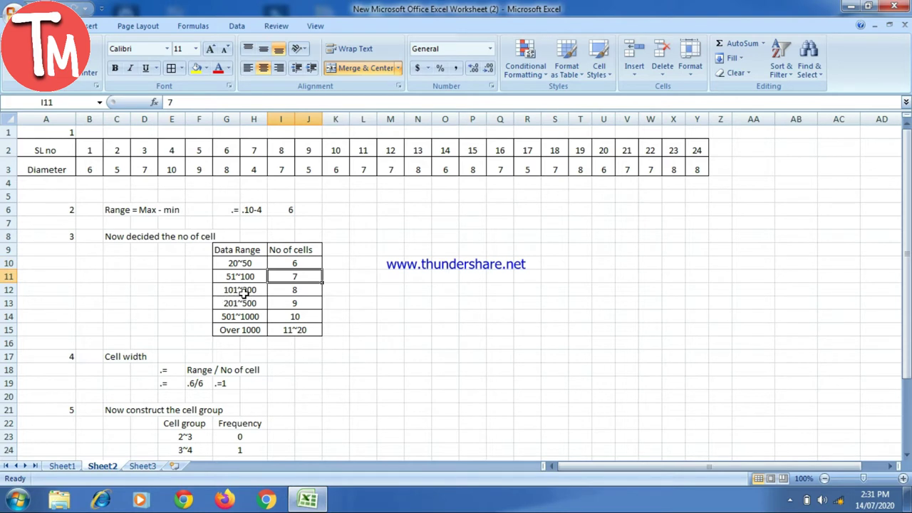
{"action": "left_click", "coordinate": [295, 293]}
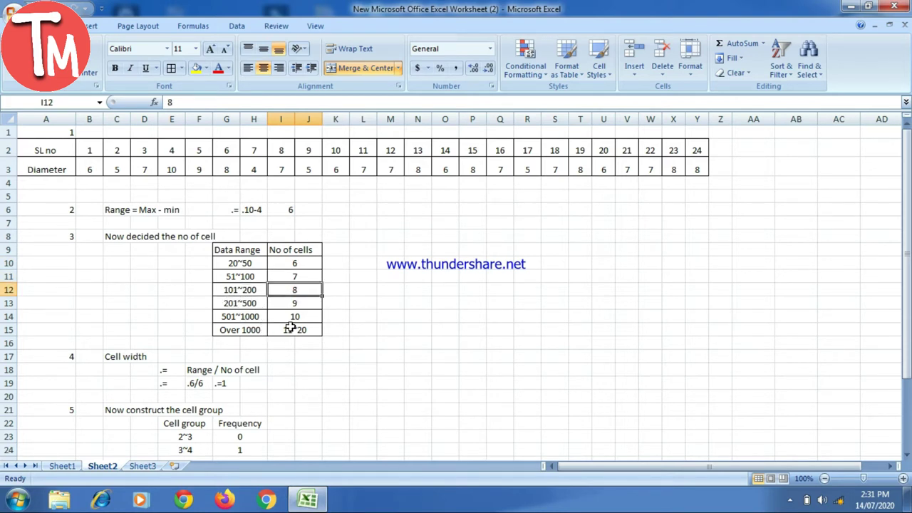
{"action": "left_click_drag", "start_coordinate": [346, 249], "coordinate": [297, 336]}
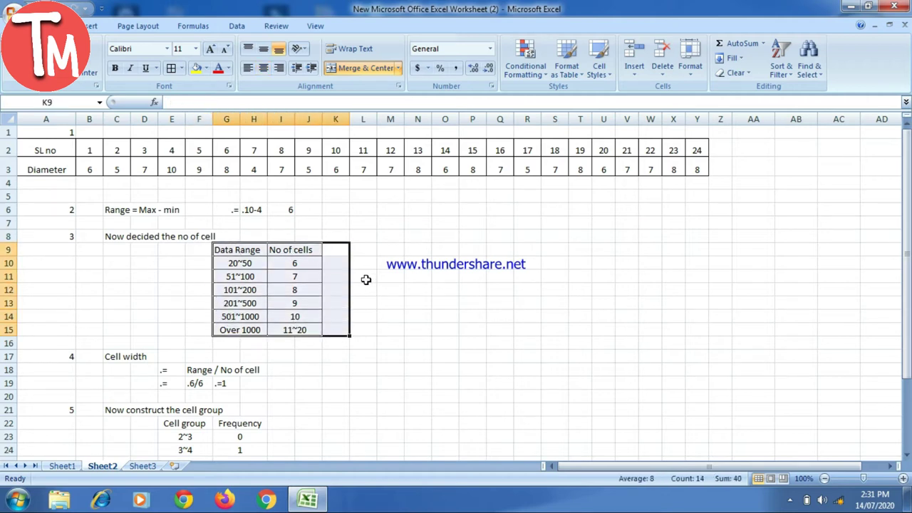
{"action": "left_click", "coordinate": [365, 251]}
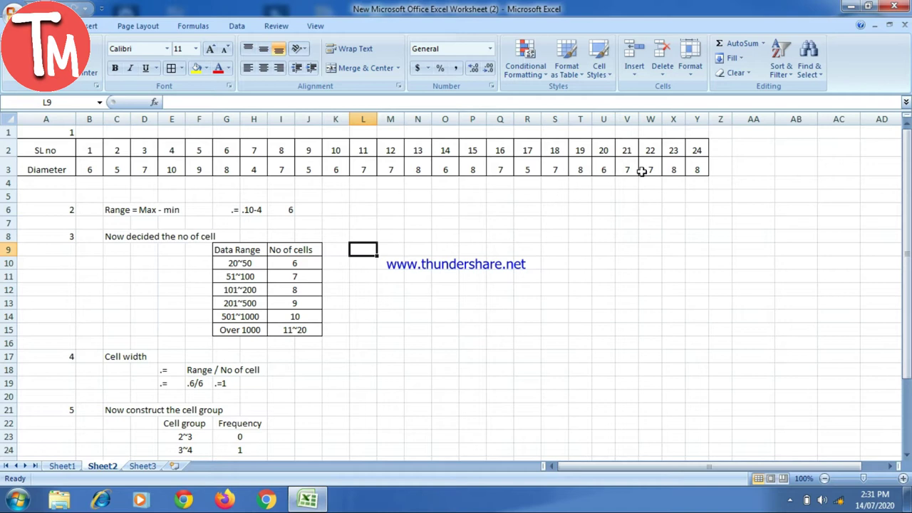
{"action": "left_click", "coordinate": [231, 264]}
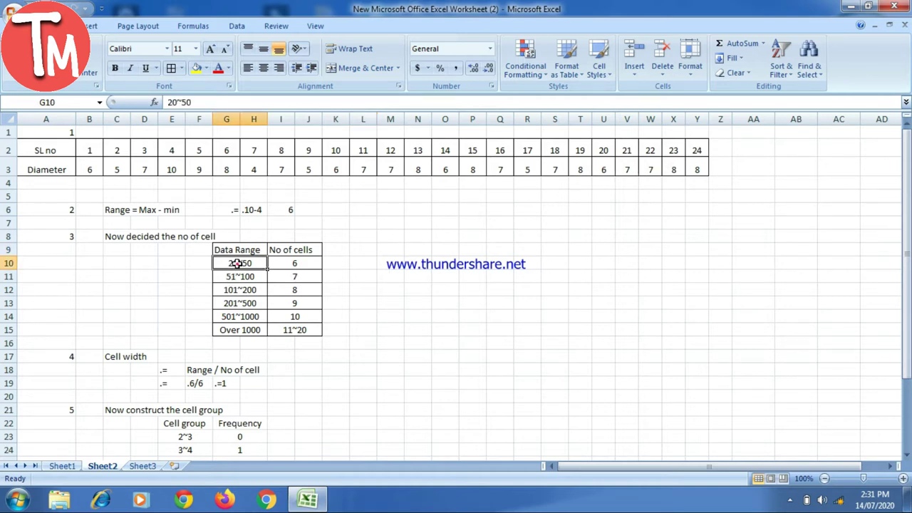
{"action": "left_click", "coordinate": [298, 263]}
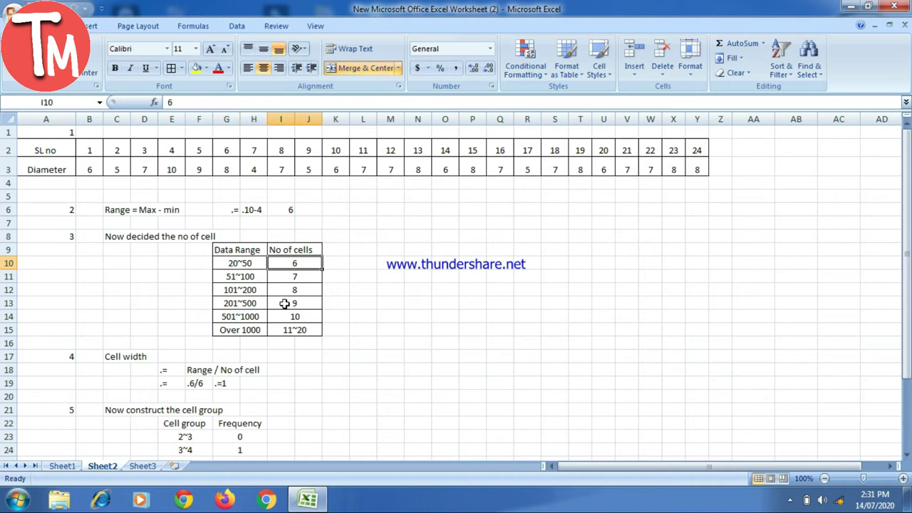
Trace the cell width calculation from the range and the chosen number of cells
{"action": "scroll", "coordinate": [284, 304], "scroll_direction": "down", "scroll_amount": 1}
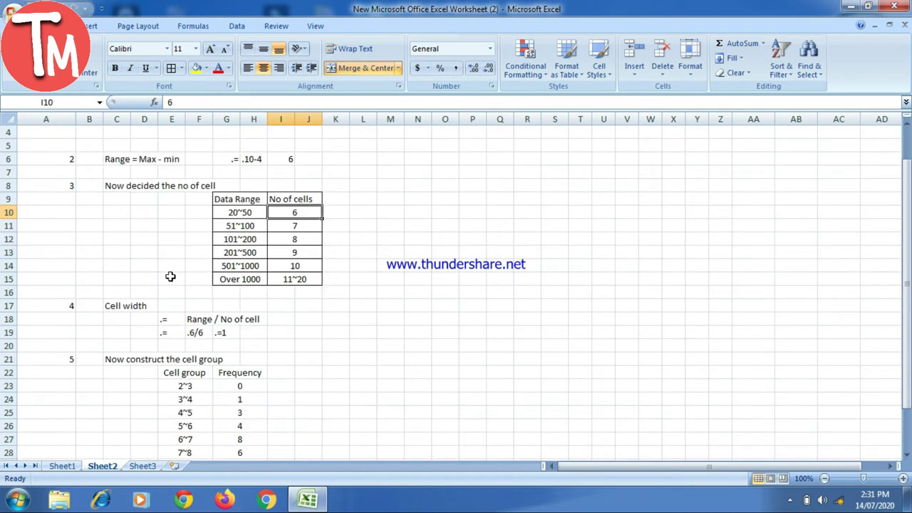
{"action": "left_click", "coordinate": [166, 276]}
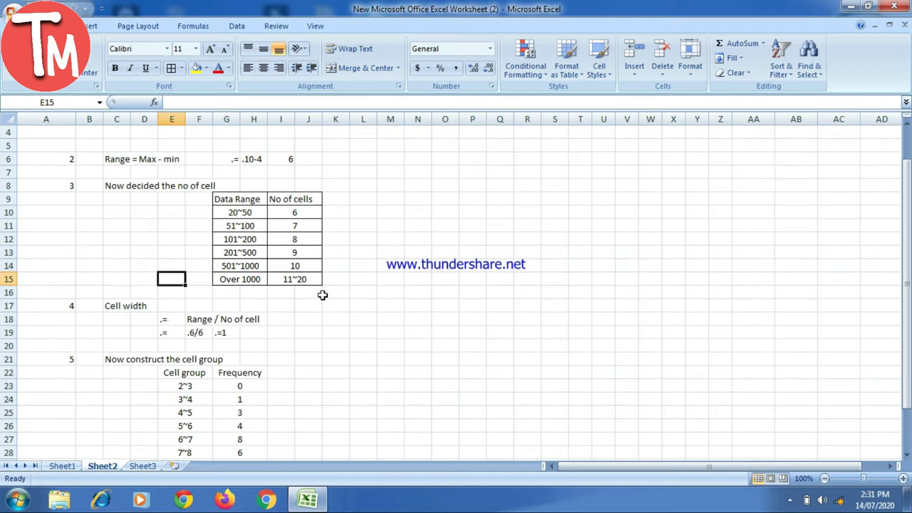
{"action": "left_click", "coordinate": [290, 162]}
{"action": "left_click", "coordinate": [298, 213]}
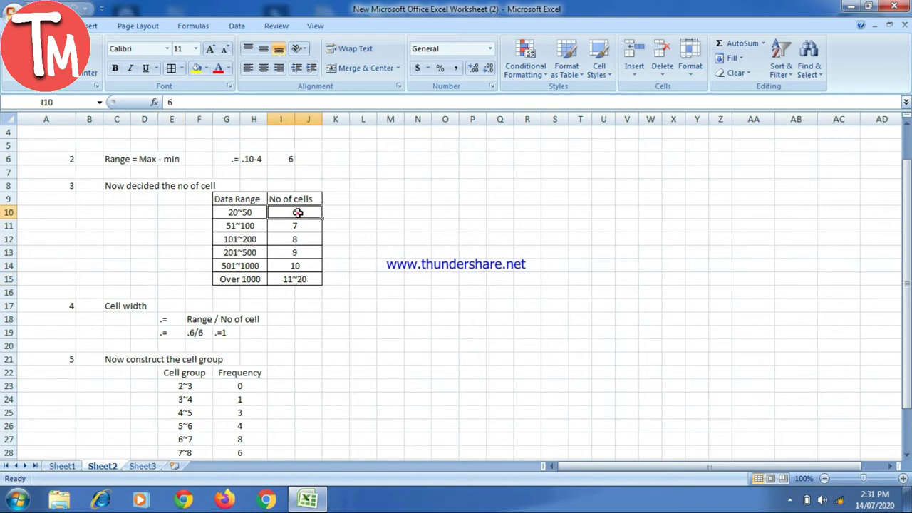
{"action": "left_click", "coordinate": [237, 333]}
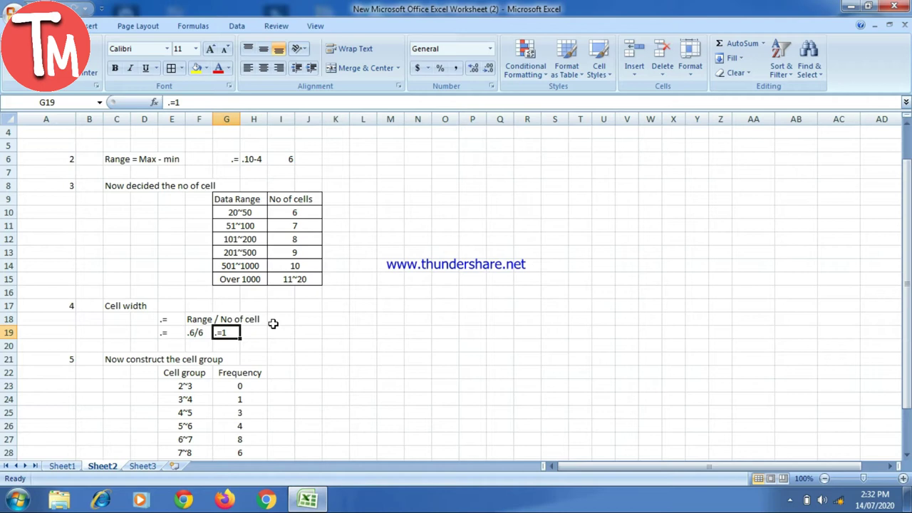
Examine the cell group table and check the 2~3 group's frequency against the diameter readings
{"action": "scroll", "coordinate": [275, 324], "scroll_direction": "up", "scroll_amount": 1}
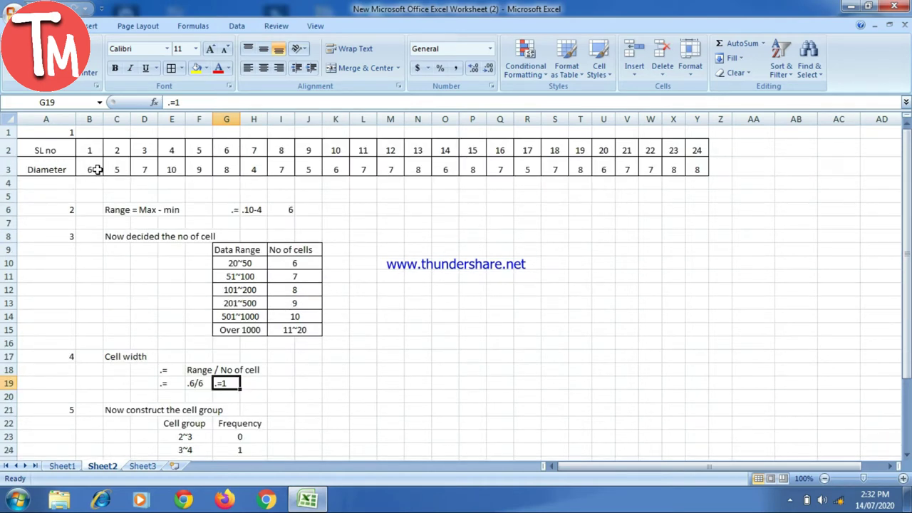
{"action": "scroll", "coordinate": [333, 210], "scroll_direction": "down", "scroll_amount": 3}
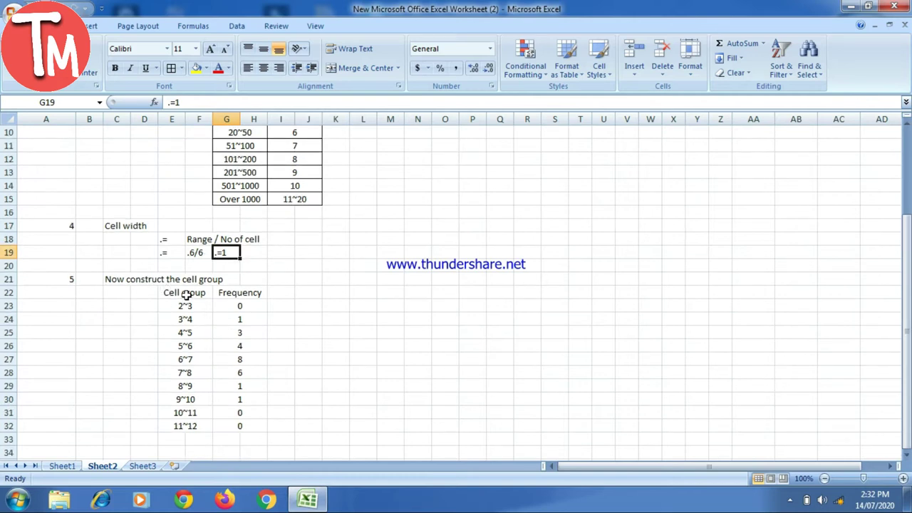
{"action": "left_click", "coordinate": [190, 306]}
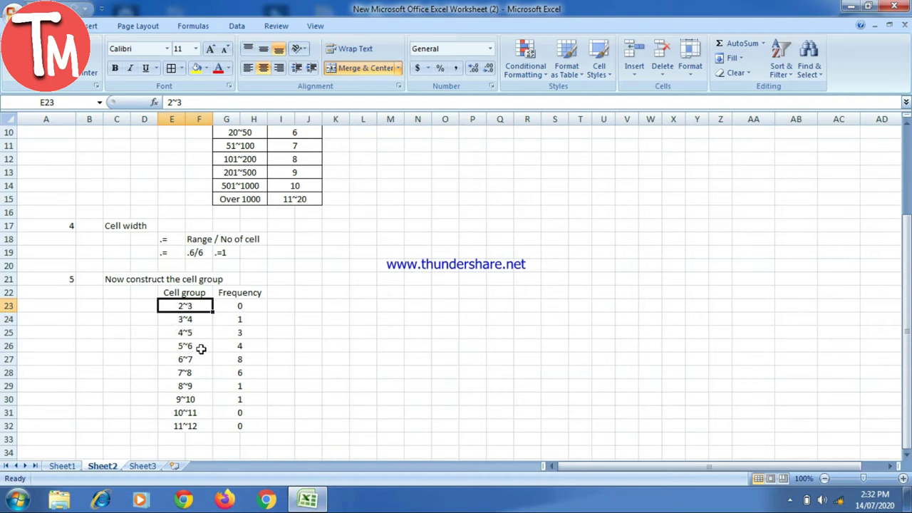
{"action": "scroll", "coordinate": [202, 346], "scroll_direction": "up", "scroll_amount": 3}
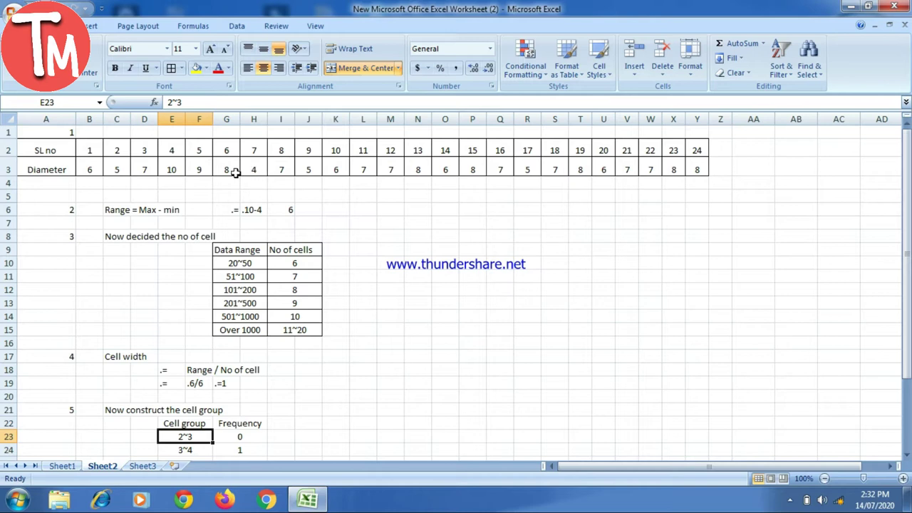
{"action": "scroll", "coordinate": [254, 258], "scroll_direction": "down", "scroll_amount": 2}
{"action": "scroll", "coordinate": [252, 257], "scroll_direction": "down", "scroll_amount": 2}
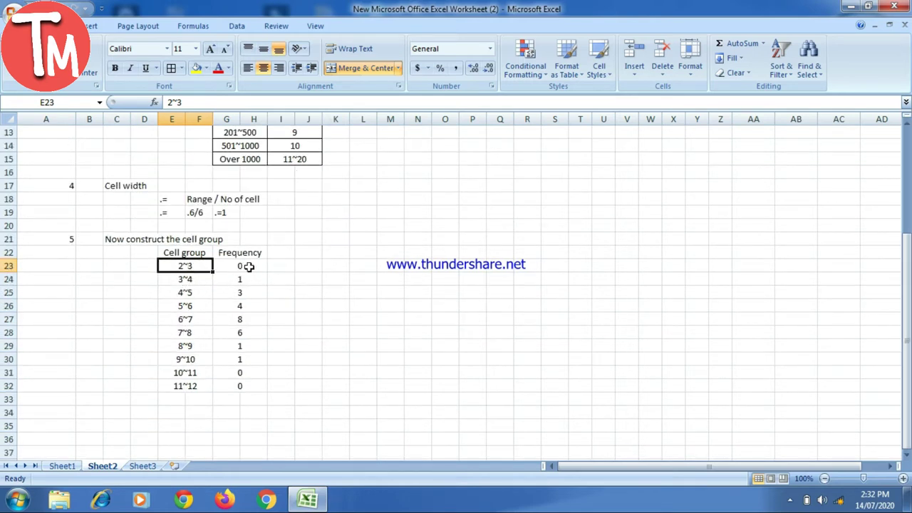
{"action": "left_click", "coordinate": [253, 266]}
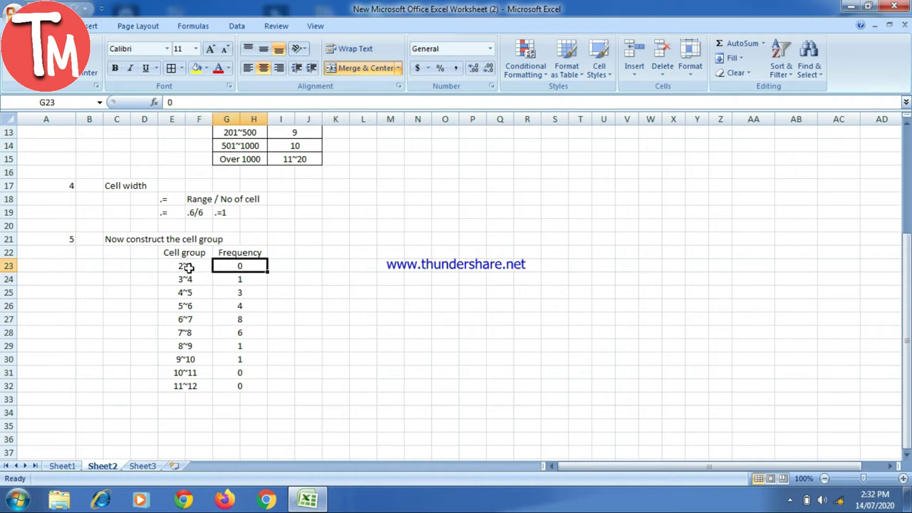
{"action": "scroll", "coordinate": [325, 239], "scroll_direction": "up", "scroll_amount": 4}
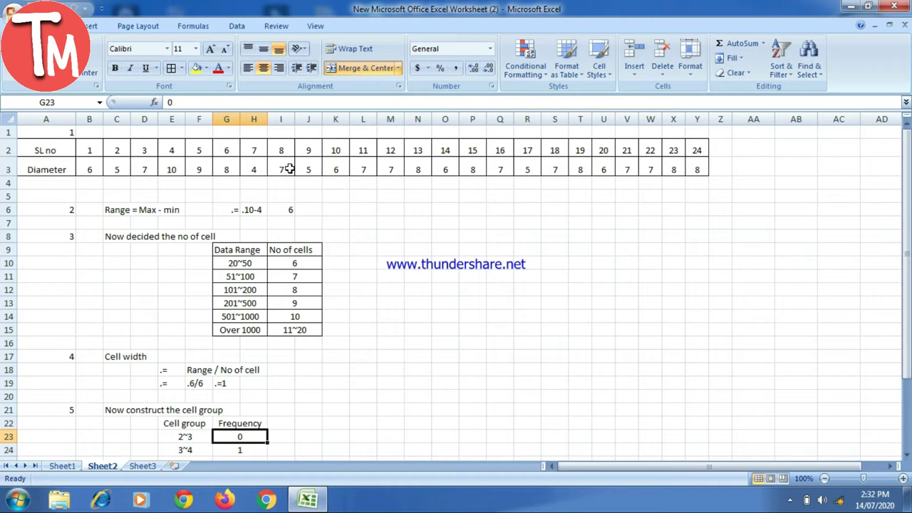
{"action": "scroll", "coordinate": [300, 185], "scroll_direction": "down", "scroll_amount": 4}
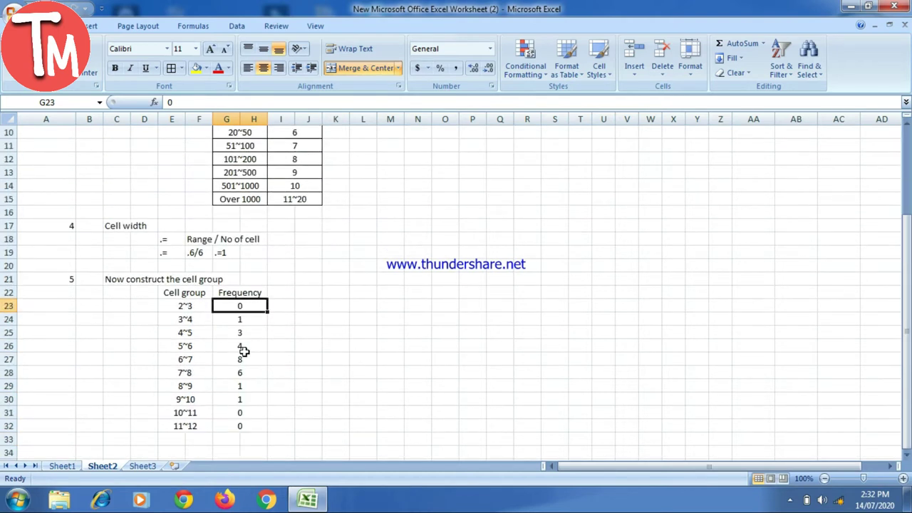
Check the 3~4 group's frequency against the matching reading in the Diameter row
{"action": "left_click", "coordinate": [173, 282]}
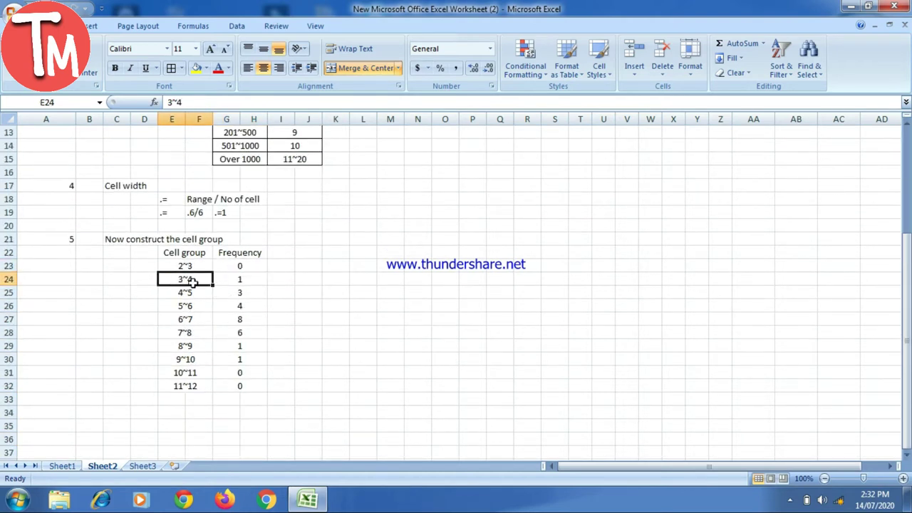
{"action": "scroll", "coordinate": [219, 281], "scroll_direction": "up", "scroll_amount": 4}
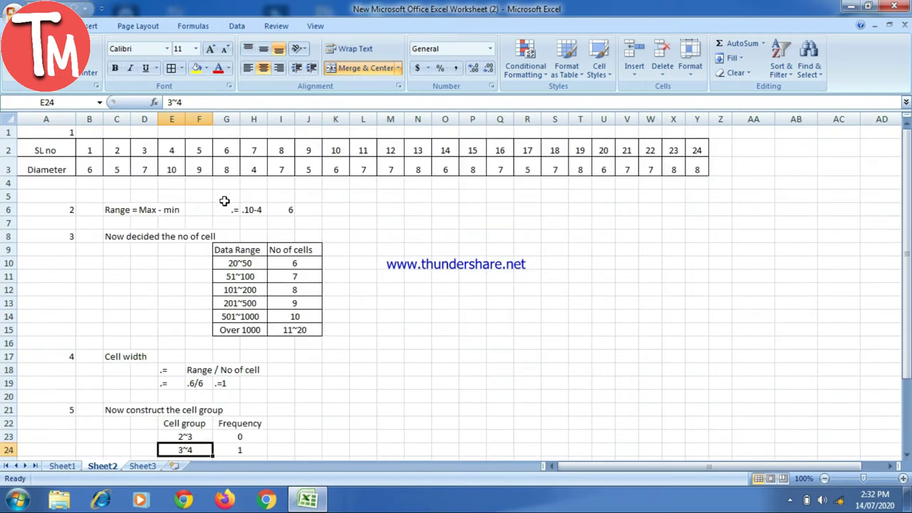
{"action": "left_click", "coordinate": [252, 173]}
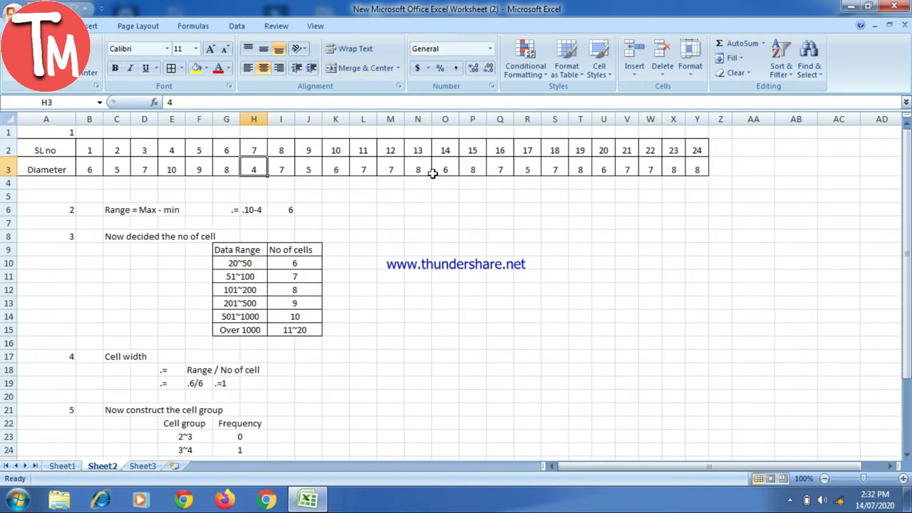
{"action": "scroll", "coordinate": [343, 233], "scroll_direction": "down", "scroll_amount": 3}
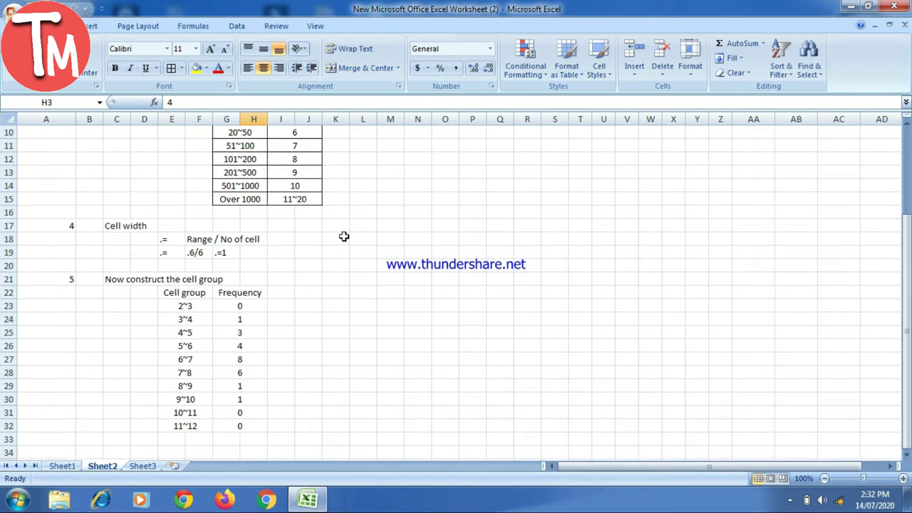
{"action": "left_click", "coordinate": [242, 319]}
{"action": "type", "text": "1"}
Check the 4~5 group's frequency by locating each matching reading in the Diameter row
{"action": "left_click", "coordinate": [235, 333]}
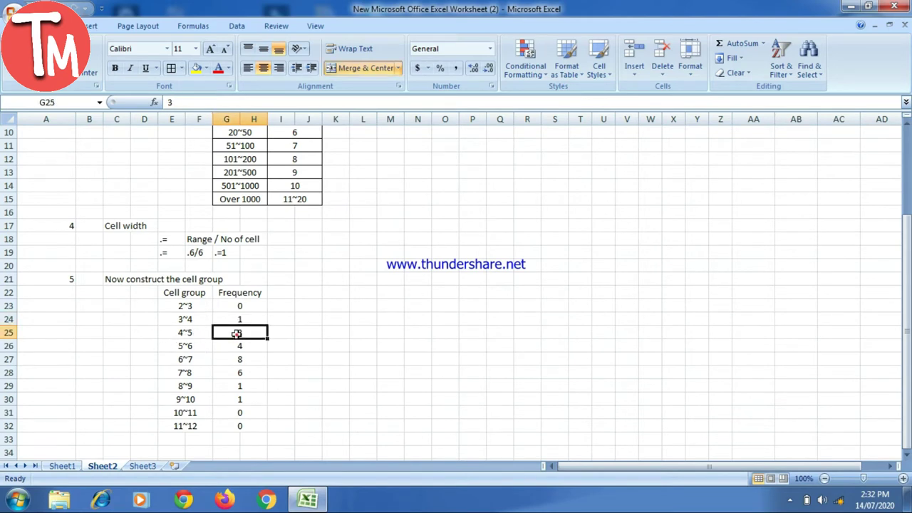
{"action": "scroll", "coordinate": [275, 321], "scroll_direction": "up", "scroll_amount": 3}
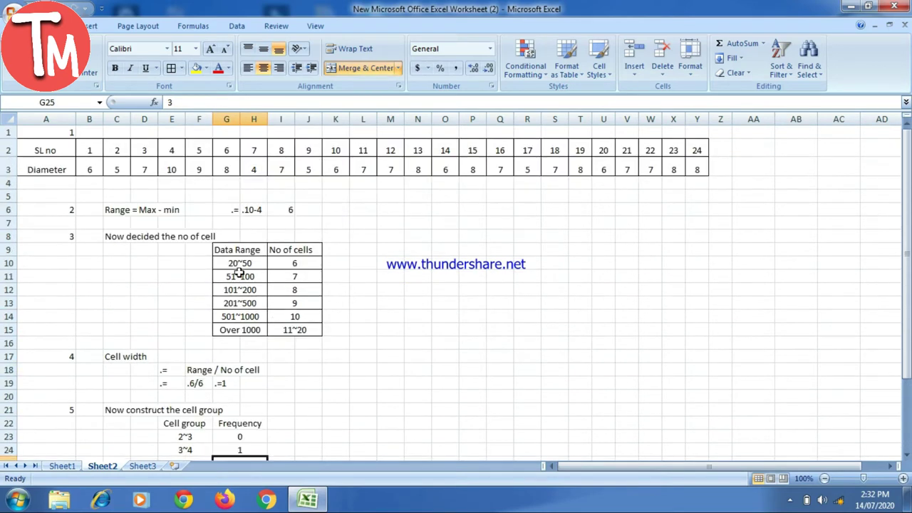
{"action": "left_click", "coordinate": [117, 168]}
{"action": "left_click", "coordinate": [312, 166]}
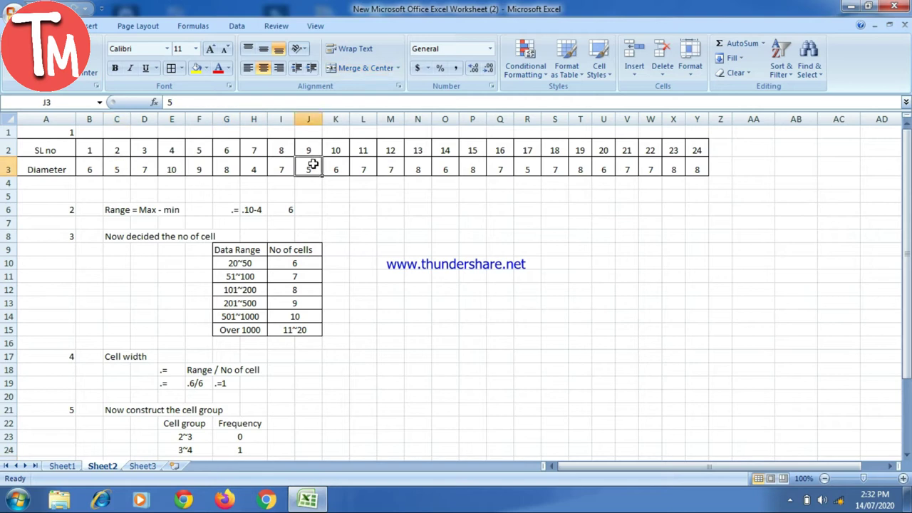
{"action": "left_click", "coordinate": [526, 169]}
{"action": "scroll", "coordinate": [375, 278], "scroll_direction": "down", "scroll_amount": 1}
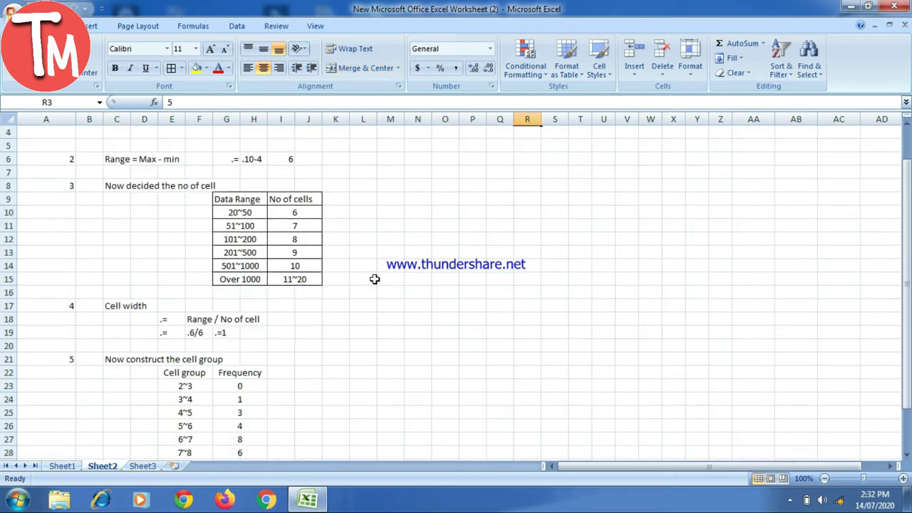
Check the 5~6 group's frequency by locating each matching reading in the Diameter row
{"action": "scroll", "coordinate": [374, 279], "scroll_direction": "down", "scroll_amount": 3}
{"action": "left_click", "coordinate": [245, 294]}
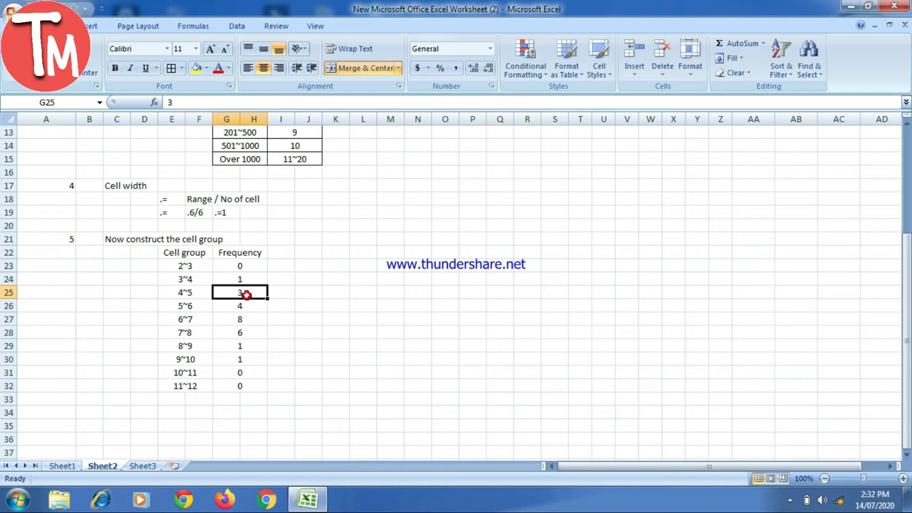
{"action": "left_click", "coordinate": [229, 308]}
{"action": "scroll", "coordinate": [255, 310], "scroll_direction": "up", "scroll_amount": 4}
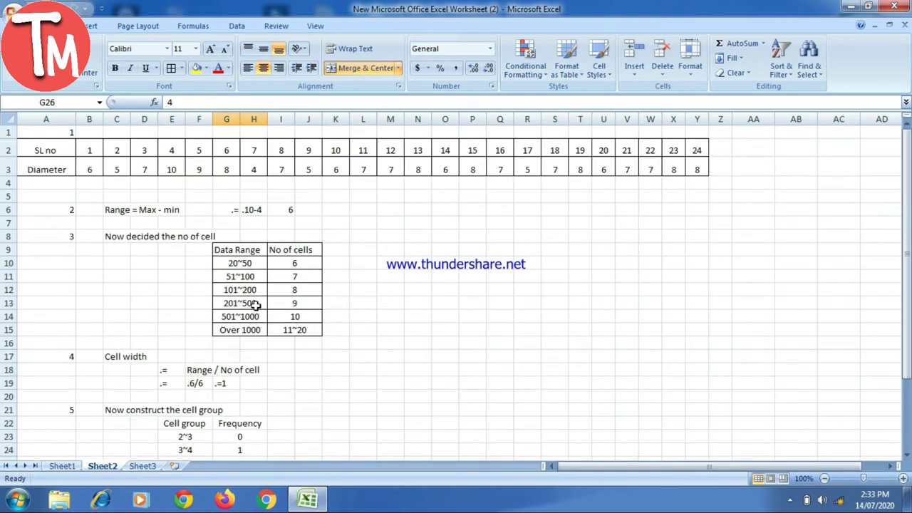
{"action": "left_click", "coordinate": [90, 171]}
{"action": "left_click", "coordinate": [336, 169]}
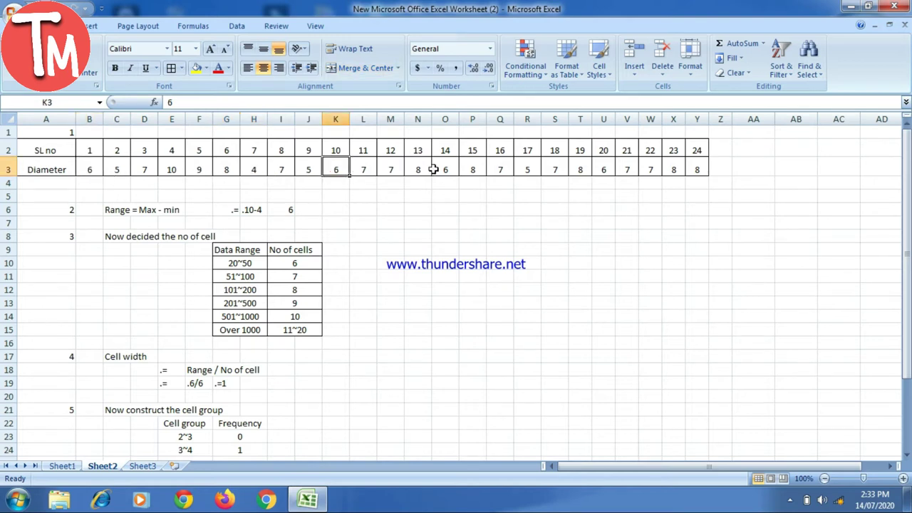
{"action": "left_click", "coordinate": [444, 171]}
{"action": "left_click", "coordinate": [605, 170]}
Insert a 2-D clustered column chart from the Cell group and Frequency table and position it beside the table
{"action": "scroll", "coordinate": [440, 253], "scroll_direction": "down", "scroll_amount": 4}
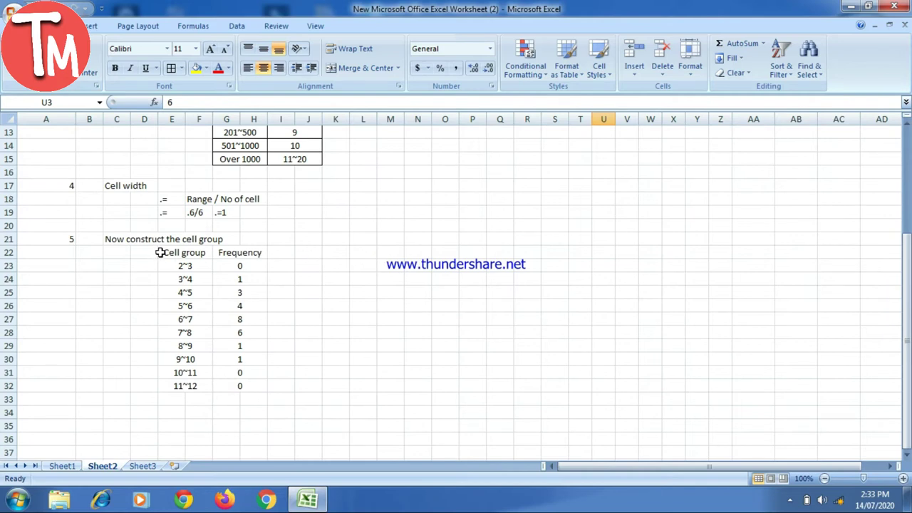
{"action": "scroll", "coordinate": [160, 252], "scroll_direction": "down", "scroll_amount": 1}
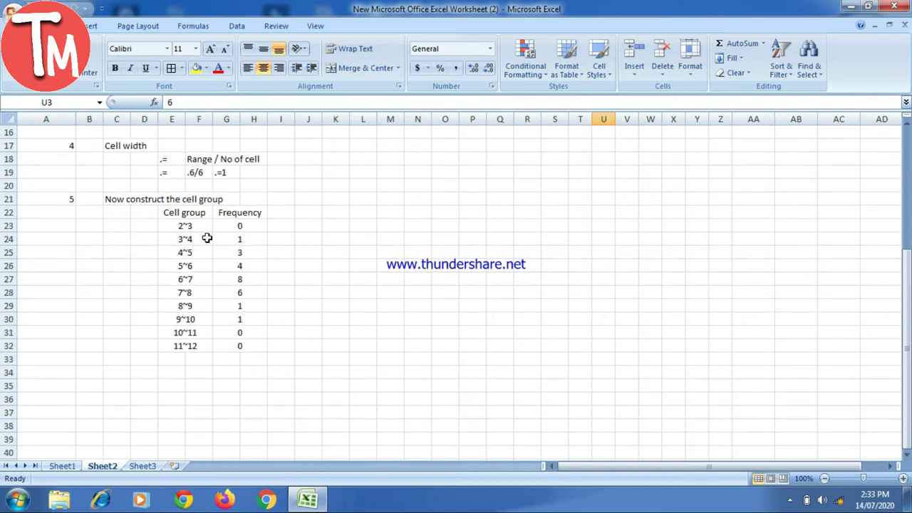
{"action": "left_click_drag", "start_coordinate": [193, 216], "coordinate": [242, 345]}
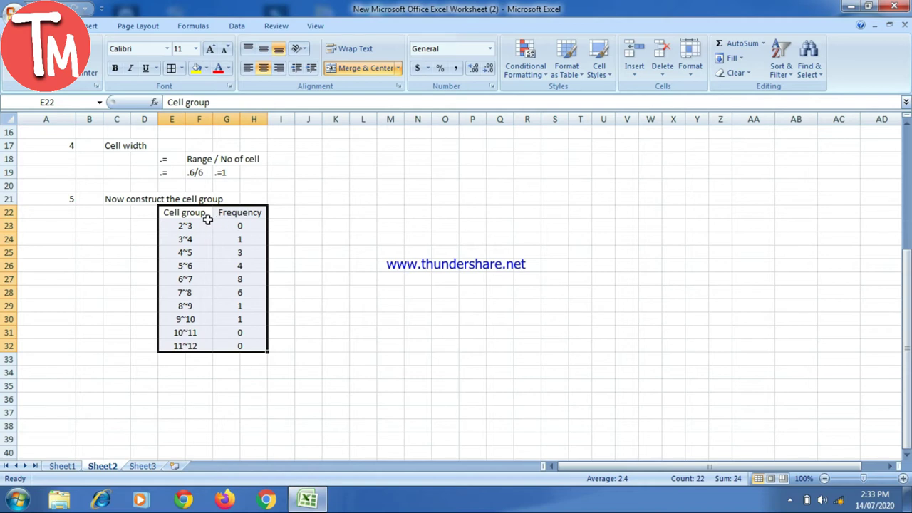
{"action": "left_click", "coordinate": [92, 26]}
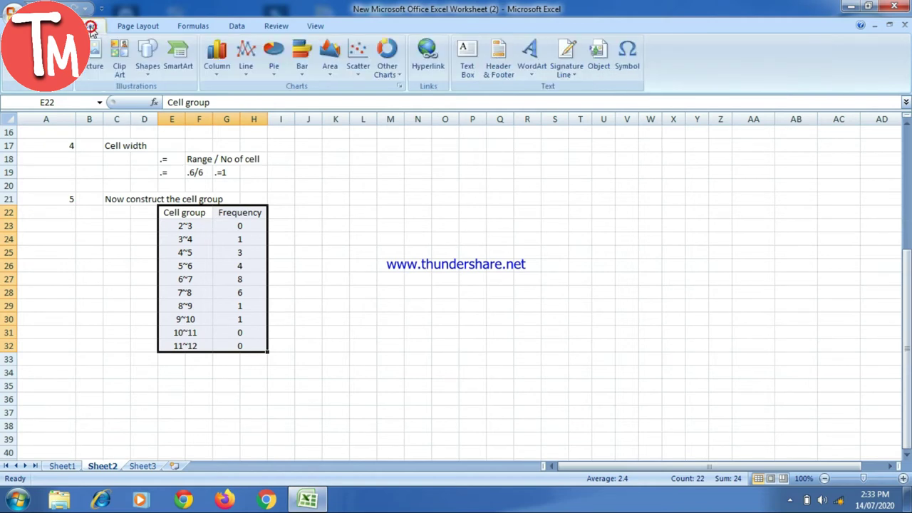
{"action": "left_click", "coordinate": [216, 71]}
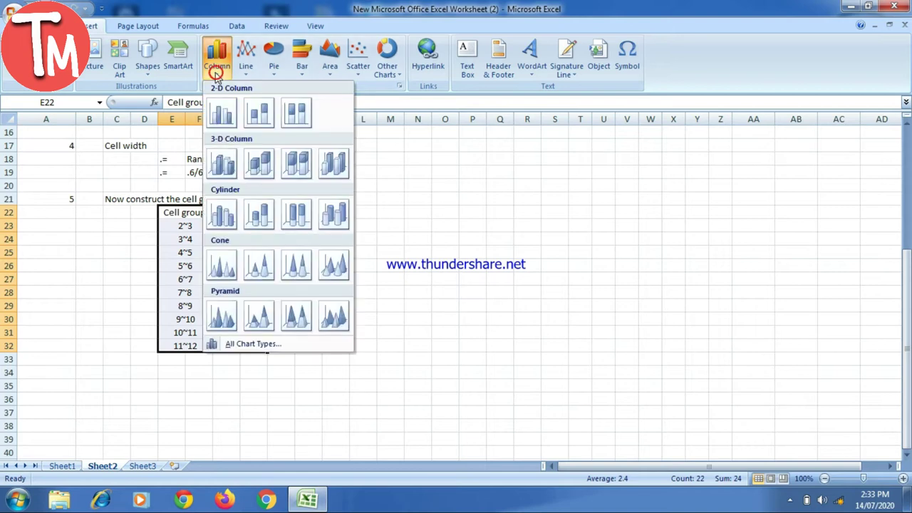
{"action": "left_click", "coordinate": [222, 116]}
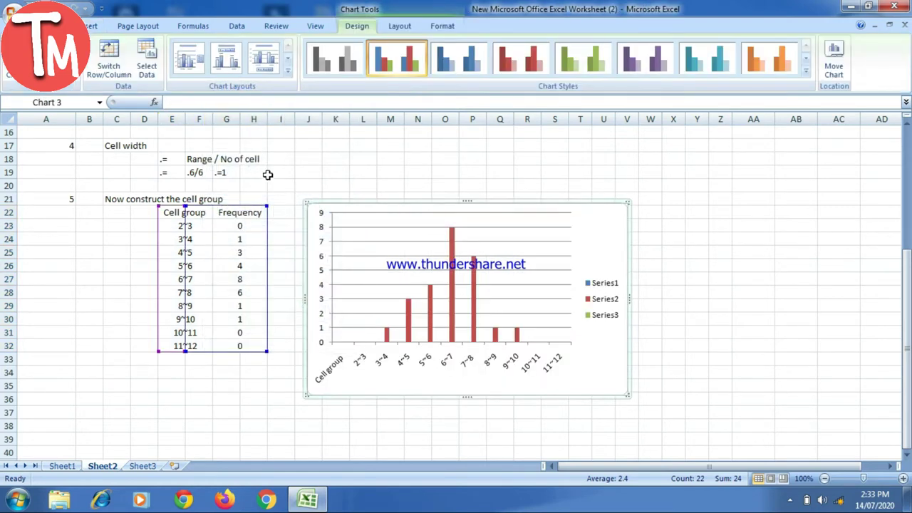
{"action": "left_click_drag", "start_coordinate": [599, 228], "coordinate": [620, 194]}
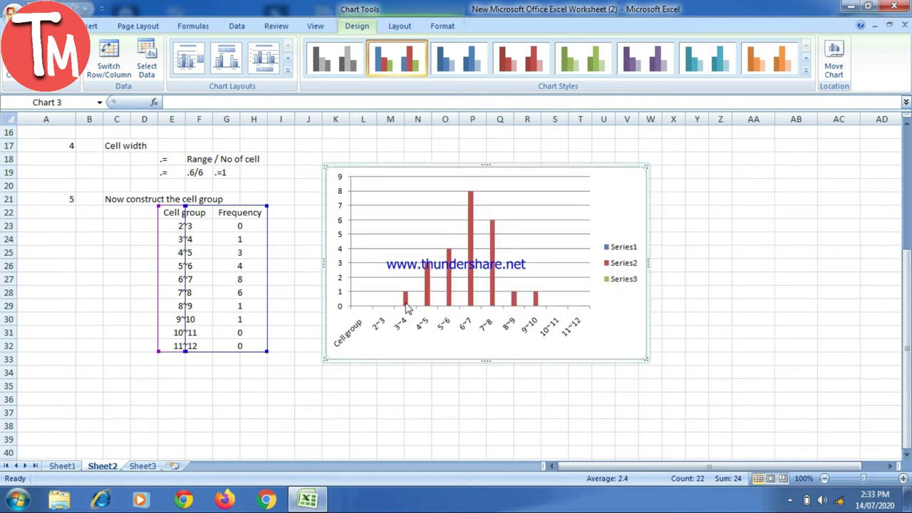
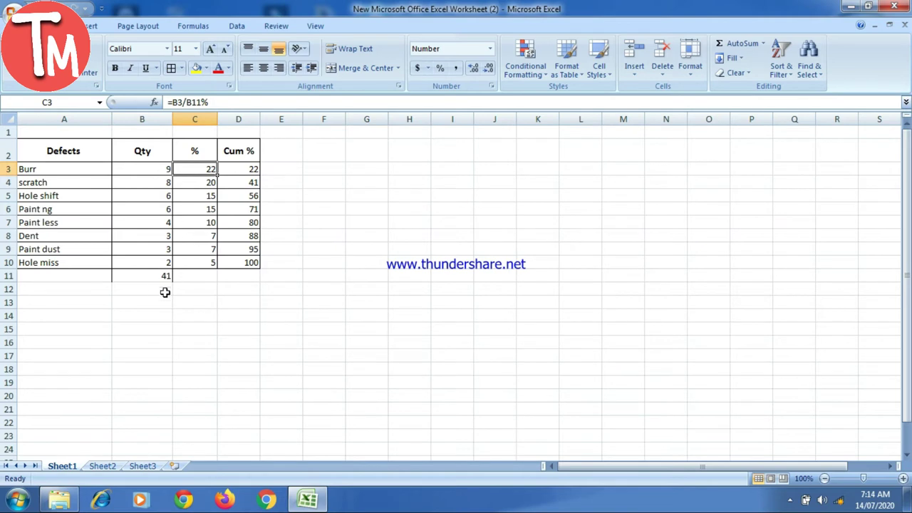
Examine the Burr row's % formula against its quantity and the total quantity in B11
{"action": "left_click", "coordinate": [161, 172]}
{"action": "left_click", "coordinate": [186, 172]}
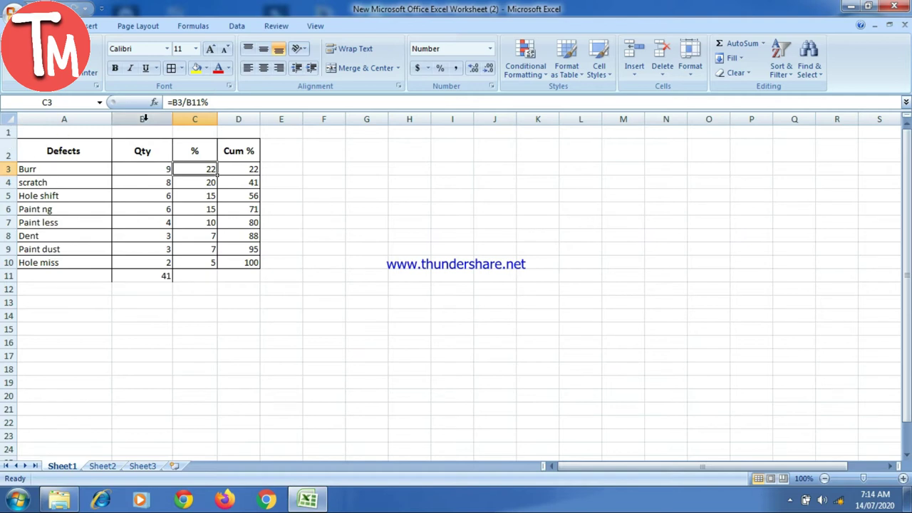
{"action": "left_click", "coordinate": [155, 169]}
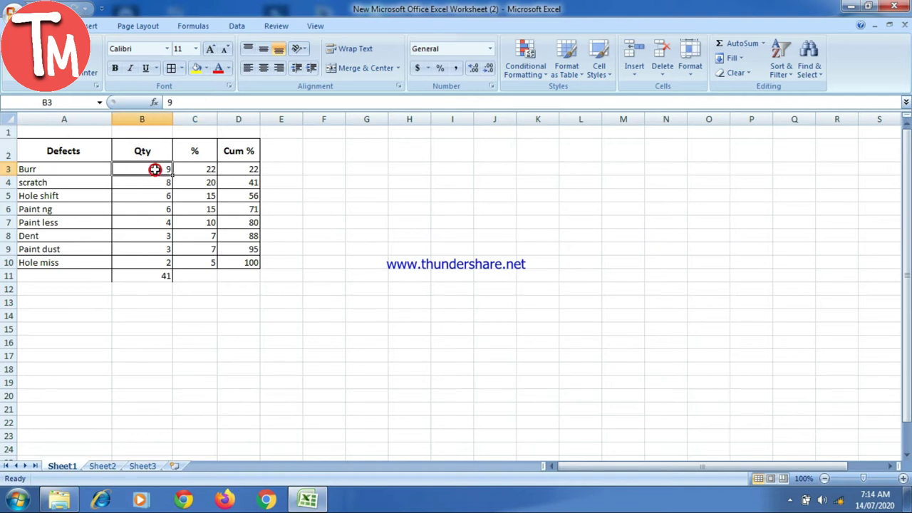
{"action": "left_click", "coordinate": [197, 169]}
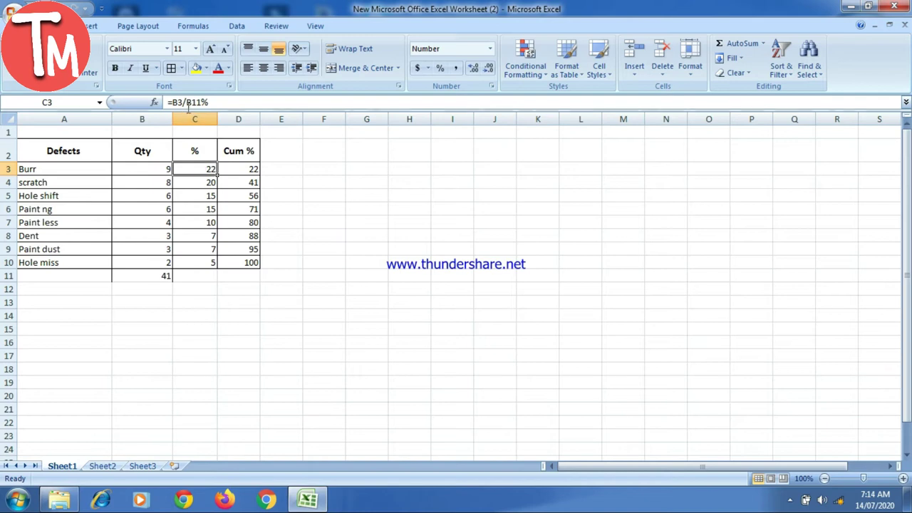
{"action": "left_click", "coordinate": [145, 276]}
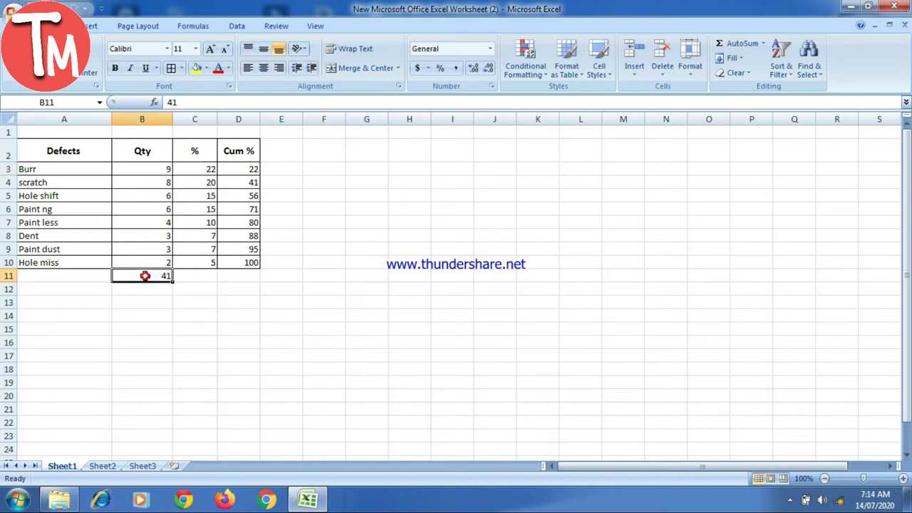
{"action": "left_click", "coordinate": [195, 171]}
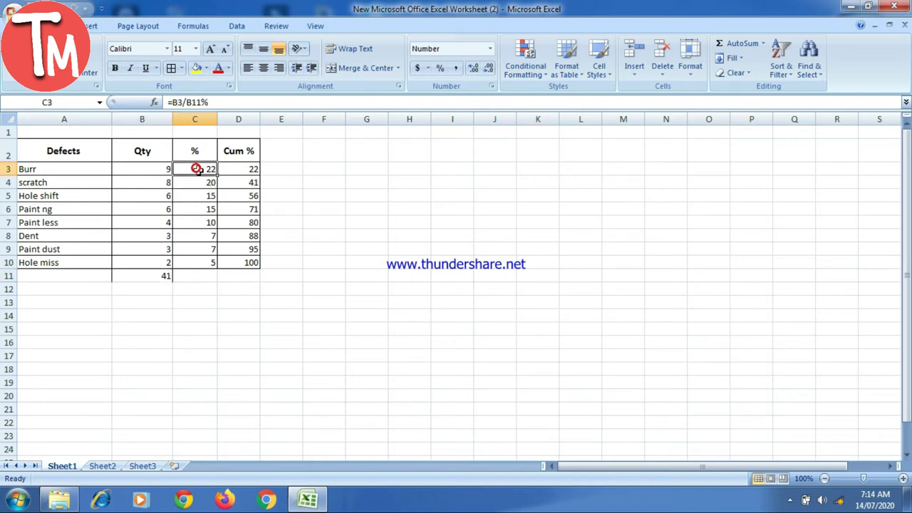
Trace the scratch row's % formula to its quantity and the total, and inspect the % formulas in the rows below
{"action": "left_click", "coordinate": [199, 183]}
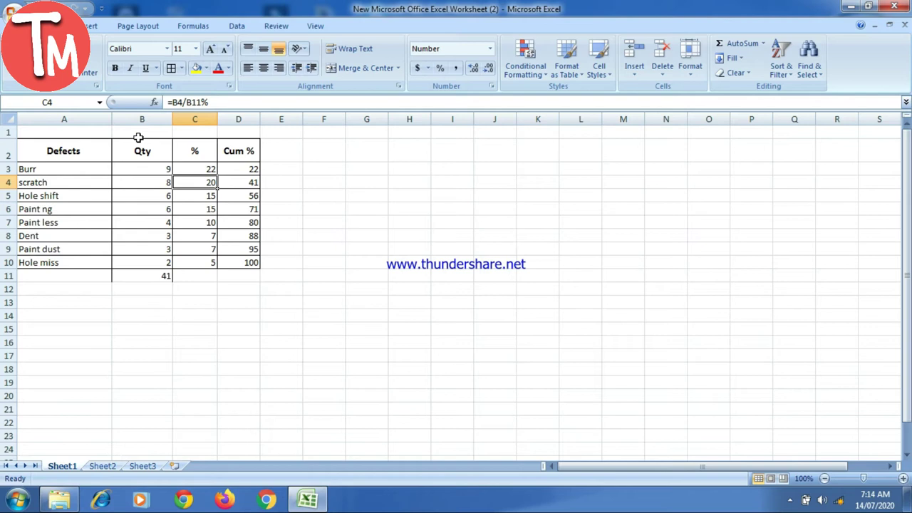
{"action": "left_click", "coordinate": [155, 182]}
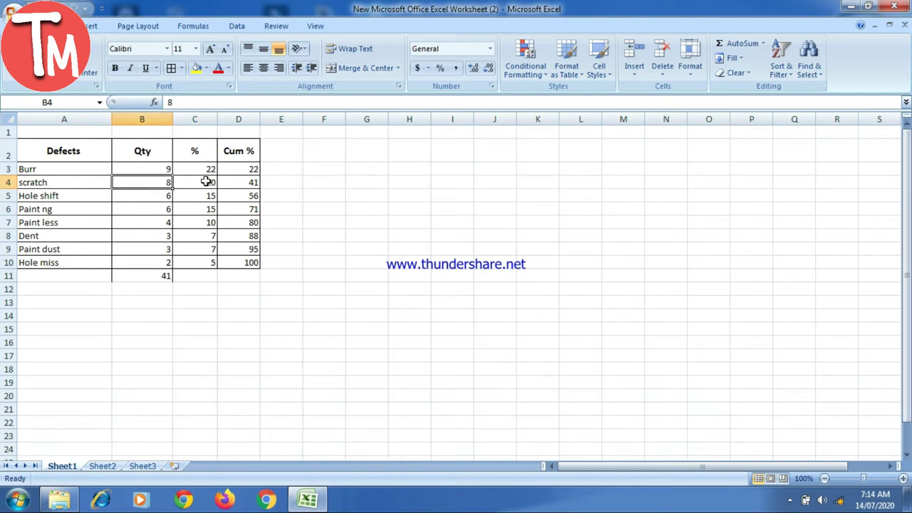
{"action": "left_click", "coordinate": [206, 180]}
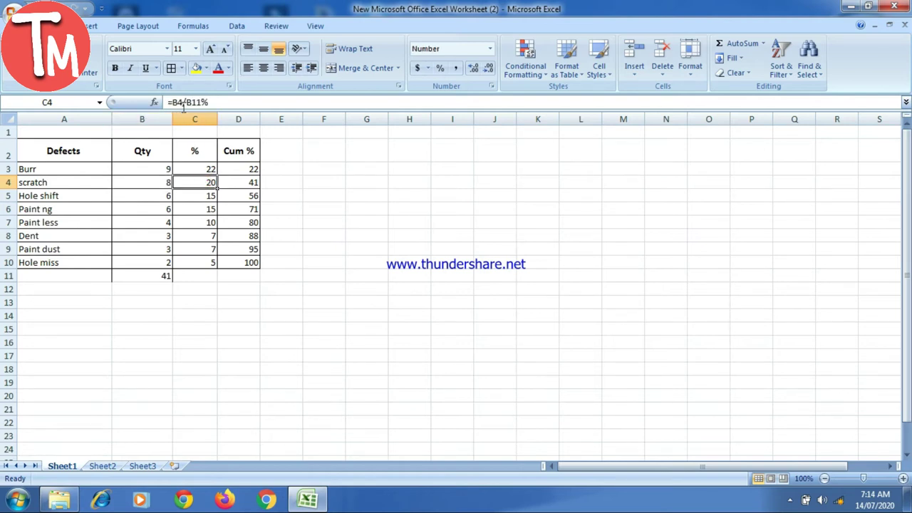
{"action": "left_click", "coordinate": [148, 279]}
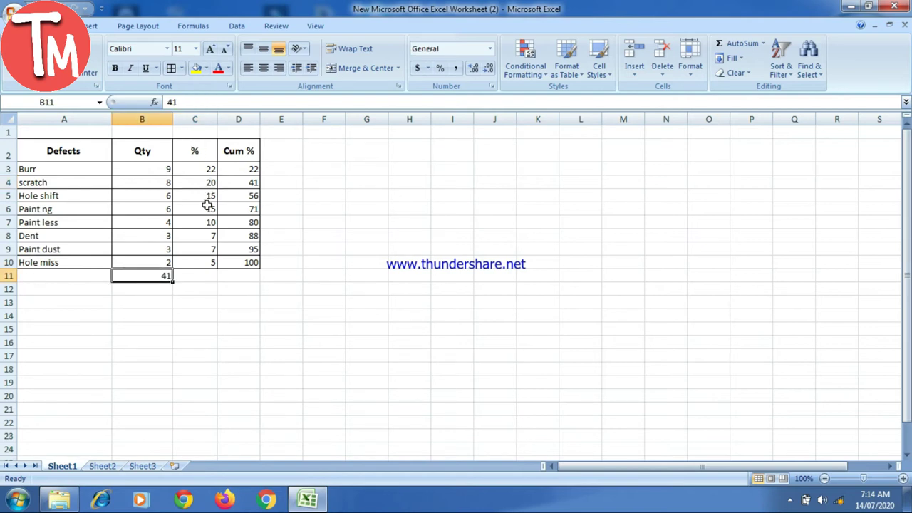
{"action": "left_click", "coordinate": [207, 205]}
{"action": "left_click", "coordinate": [195, 226]}
{"action": "left_click", "coordinate": [192, 246]}
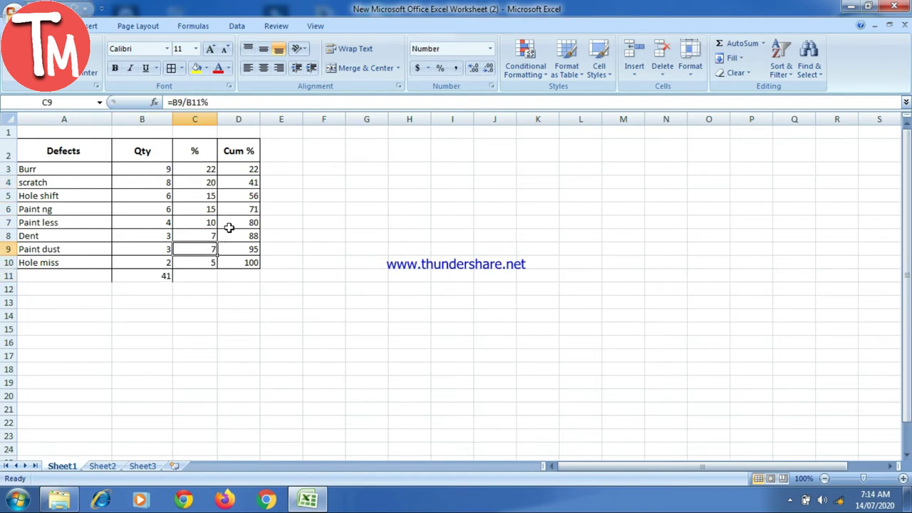
Check the Burr row's Cum % formula against that row's % value
{"action": "left_click", "coordinate": [245, 169]}
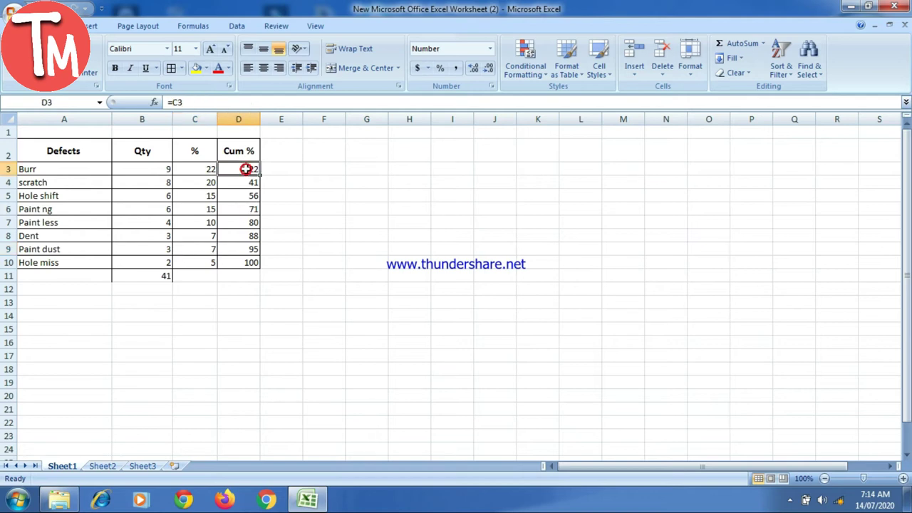
{"action": "left_click", "coordinate": [205, 170]}
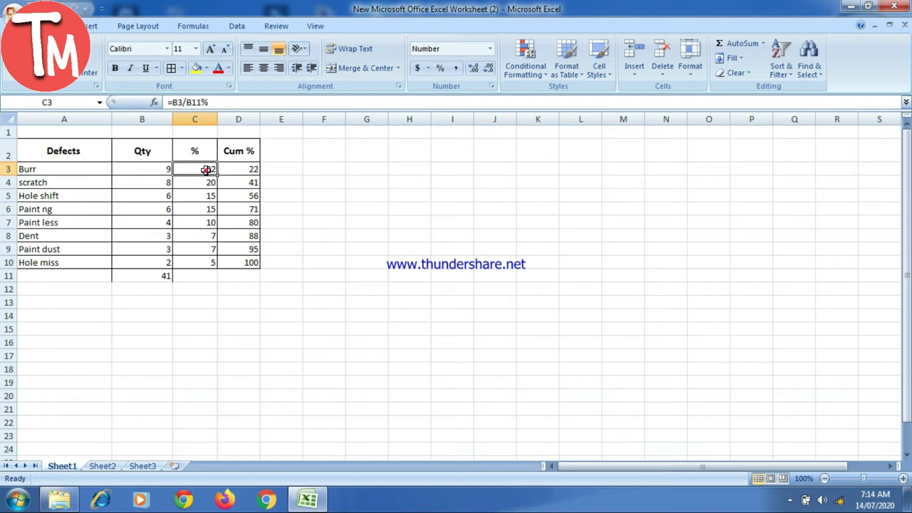
{"action": "left_click", "coordinate": [245, 169]}
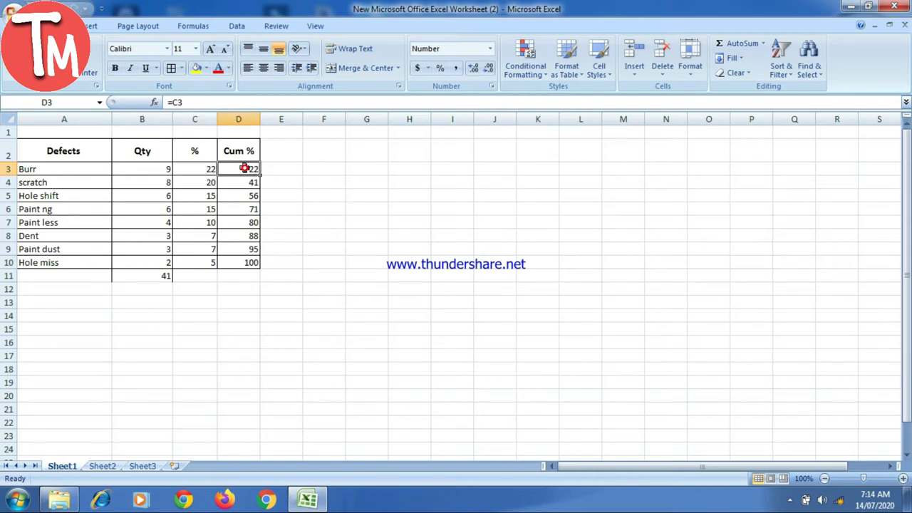
Trace the scratch row's Cum % formula to the Burr row's Cum % and the scratch row's %
{"action": "left_click", "coordinate": [244, 181]}
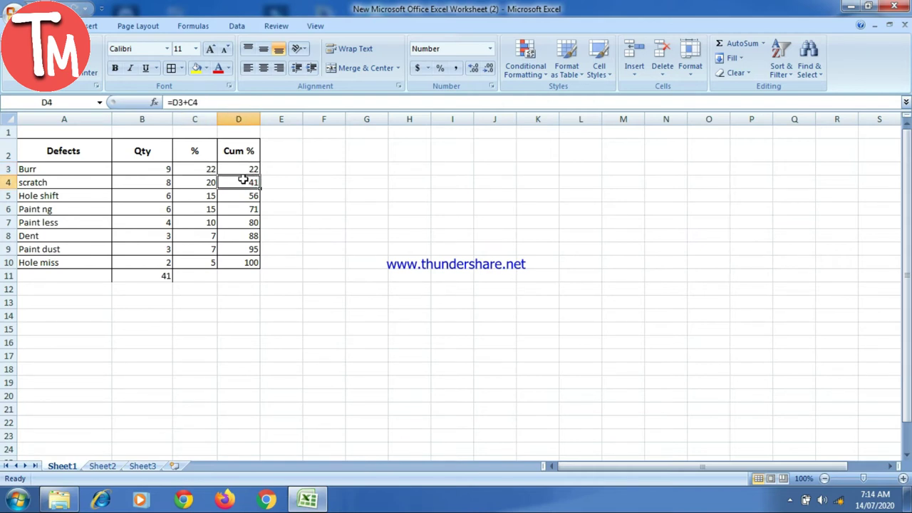
{"action": "left_click", "coordinate": [245, 169]}
{"action": "left_click", "coordinate": [203, 179]}
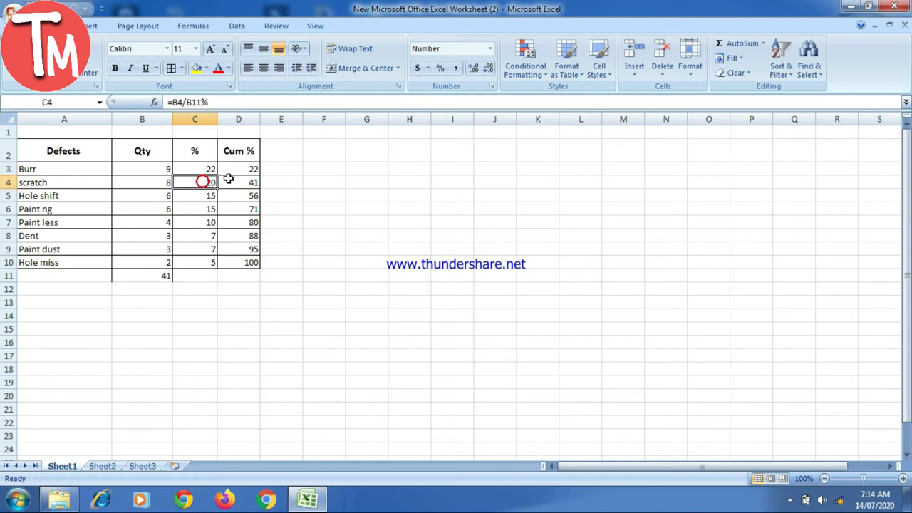
{"action": "left_click", "coordinate": [242, 169]}
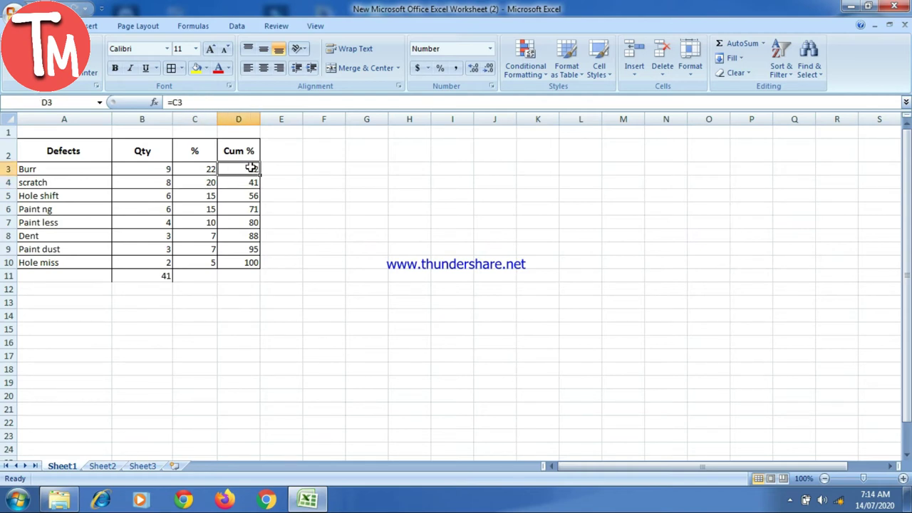
{"action": "left_click", "coordinate": [201, 183]}
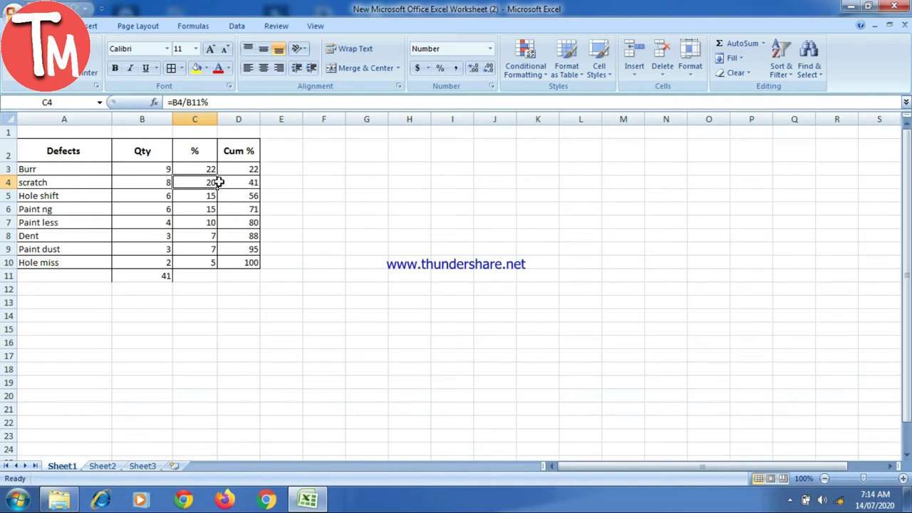
{"action": "left_click", "coordinate": [242, 169]}
{"action": "left_click", "coordinate": [241, 183]}
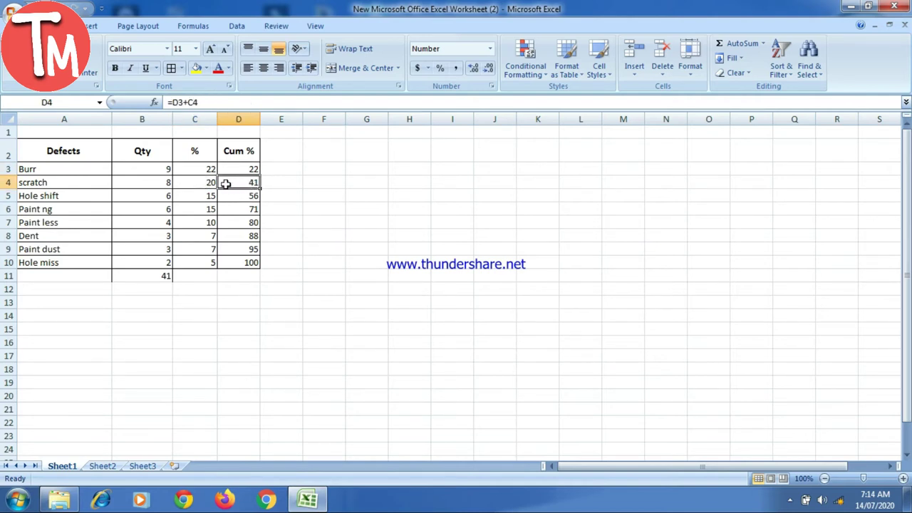
Trace the Hole shift row's Cum % formula to its source cells and inspect the Hole miss row's Cum % formula
{"action": "left_click", "coordinate": [208, 193]}
{"action": "left_click", "coordinate": [236, 182]}
{"action": "left_click", "coordinate": [199, 193]}
{"action": "left_click", "coordinate": [236, 197]}
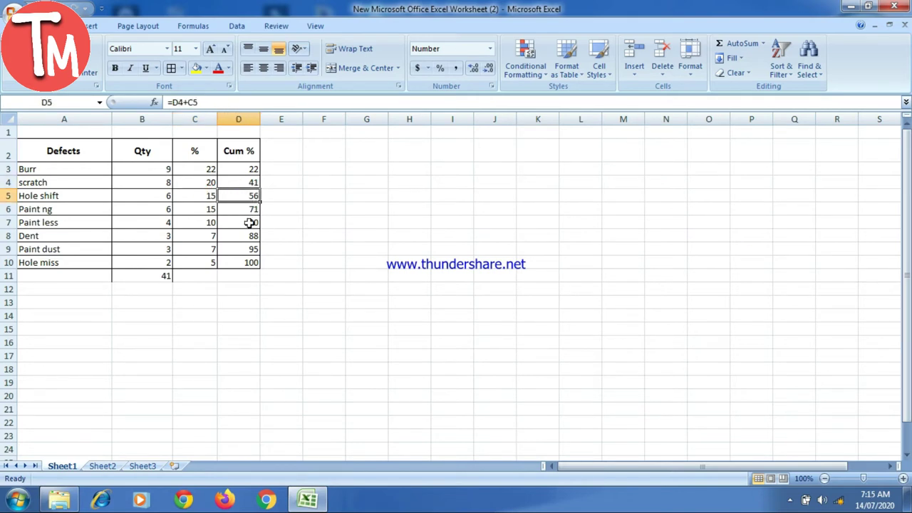
{"action": "left_click", "coordinate": [246, 262]}
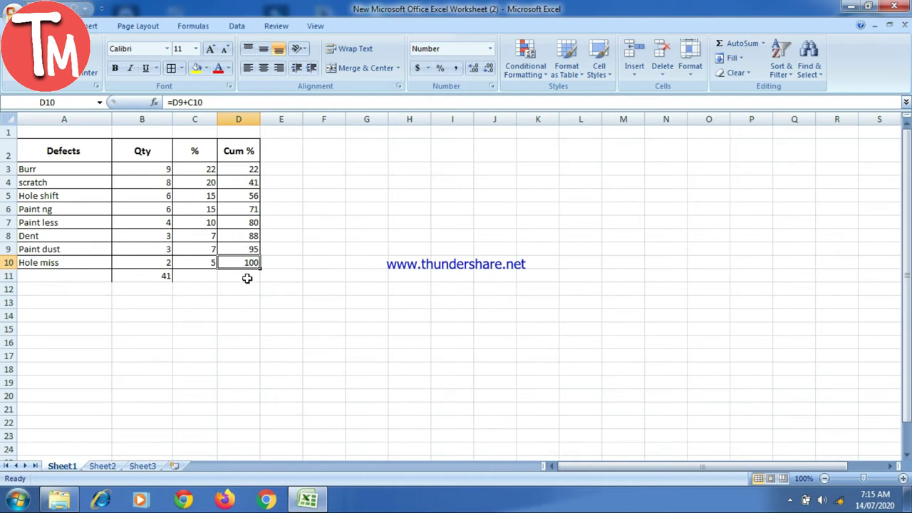
{"action": "left_click", "coordinate": [247, 303]}
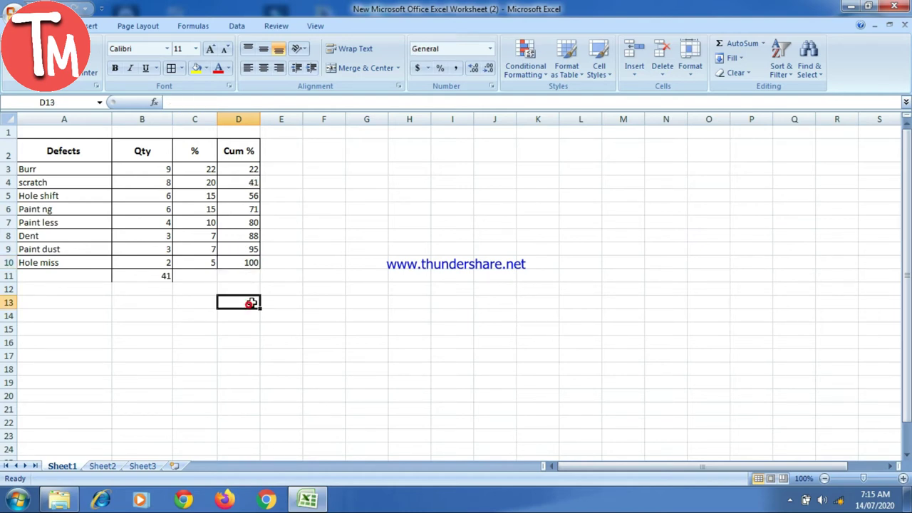
{"action": "left_click", "coordinate": [258, 287]}
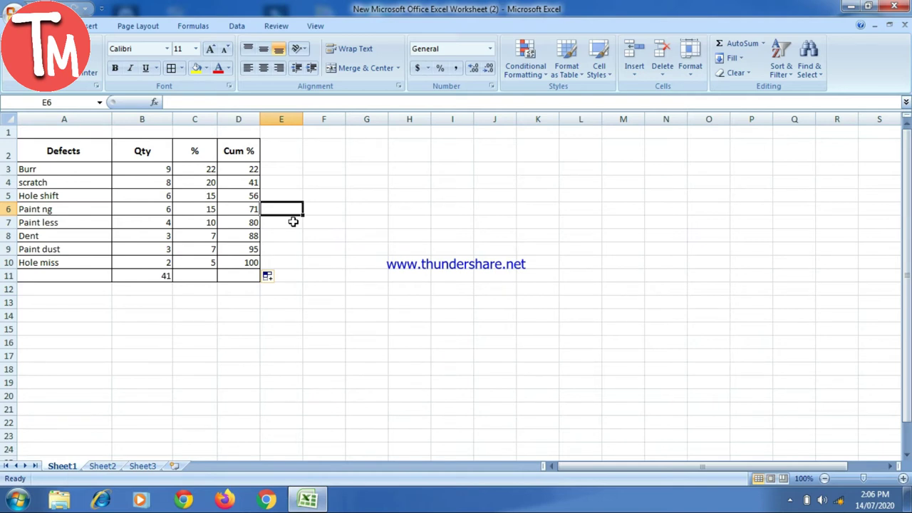
Hide the % column in the defects table
{"action": "left_click", "coordinate": [194, 119]}
{"action": "right_click", "coordinate": [194, 119]}
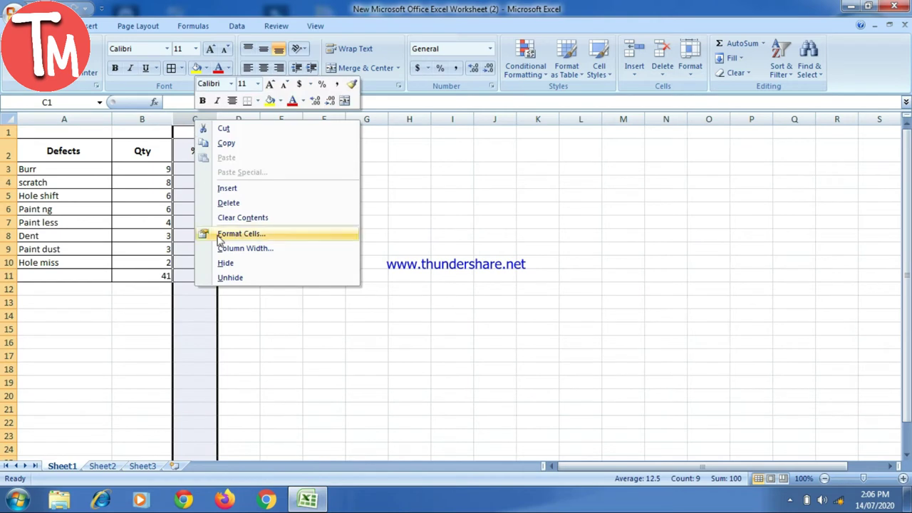
{"action": "left_click", "coordinate": [222, 264]}
{"action": "left_click", "coordinate": [322, 261]}
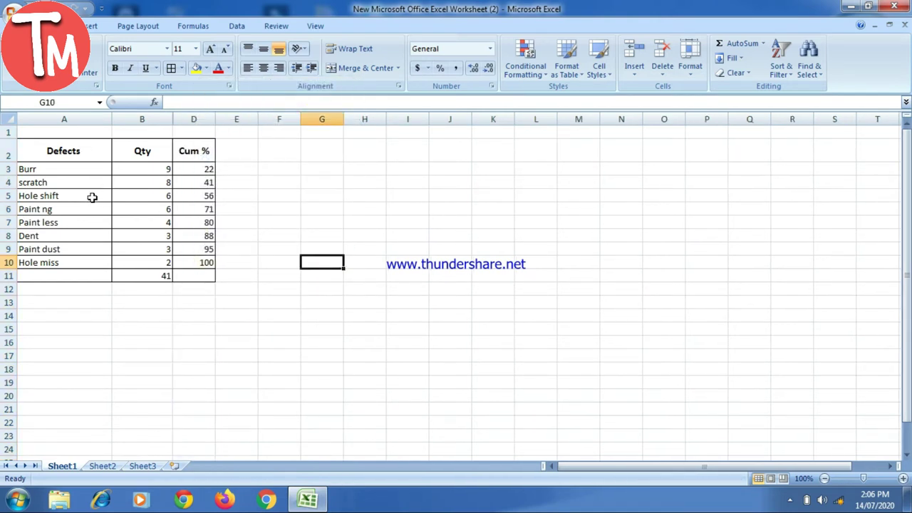
Insert a 2-D clustered column chart of the Defects, Qty and Cum % data in A2:D10, excluding the total row
{"action": "left_click_drag", "start_coordinate": [86, 151], "coordinate": [195, 262]}
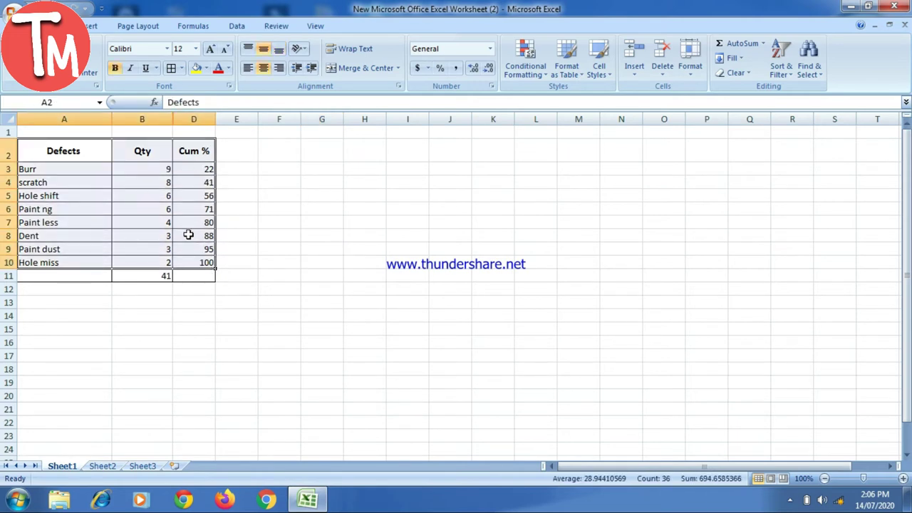
{"action": "left_click", "coordinate": [91, 27]}
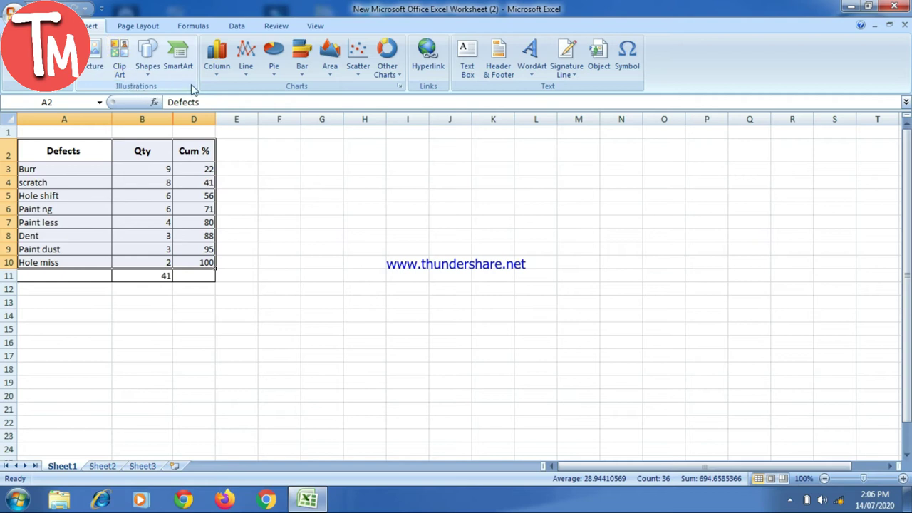
{"action": "left_click", "coordinate": [217, 76]}
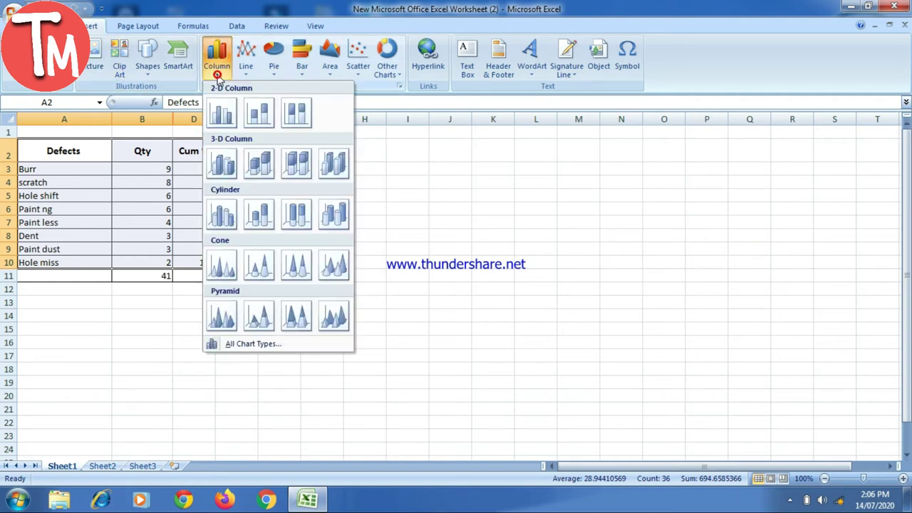
{"action": "left_click", "coordinate": [220, 114]}
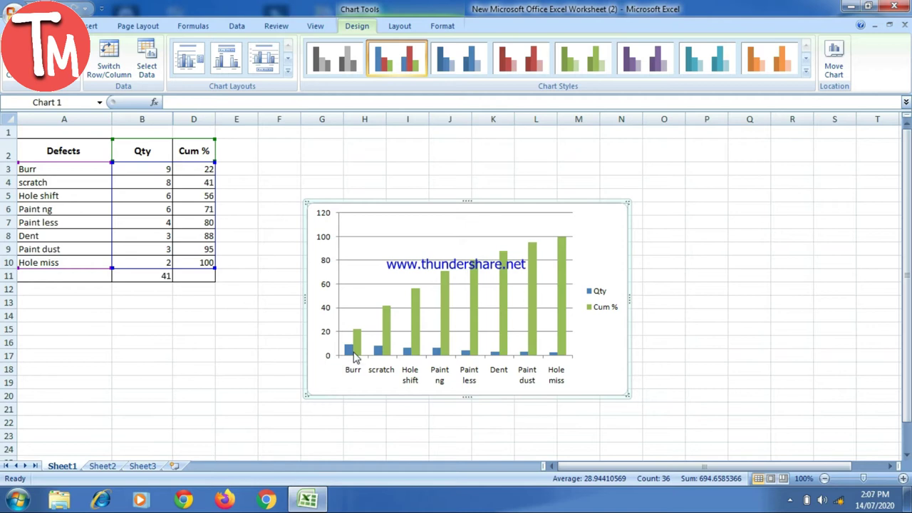
Switch the chart's vertical axis maximum, major unit and minor unit to fixed values, and set the maximum to 10
{"action": "mouse_move", "coordinate": [349, 354]}
{"action": "left_click", "coordinate": [325, 286]}
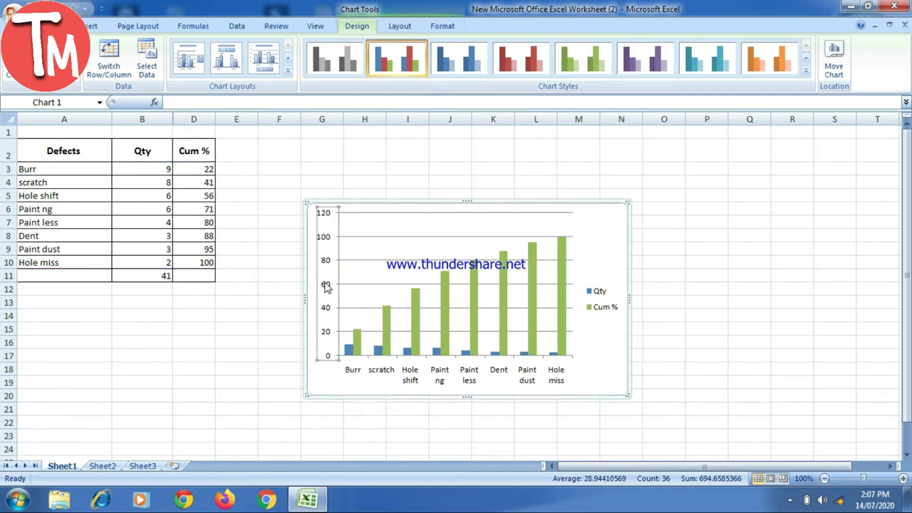
{"action": "right_click", "coordinate": [326, 286]}
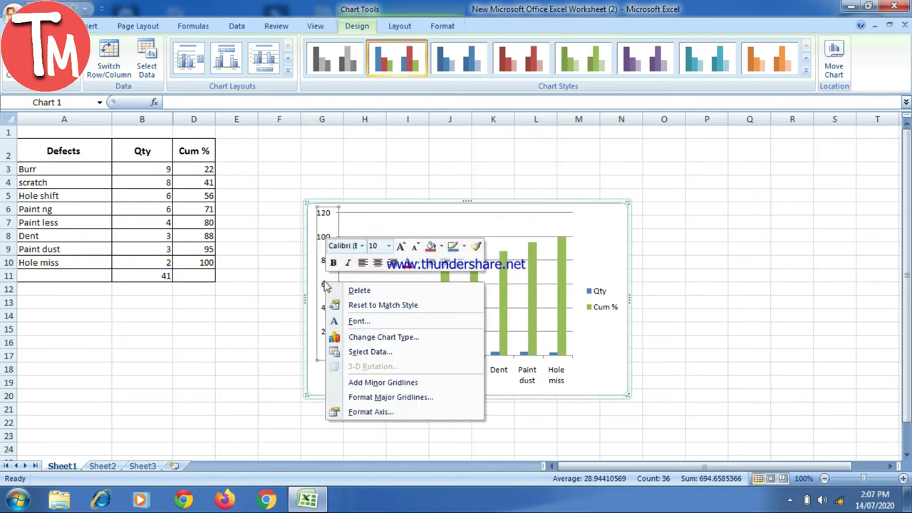
{"action": "left_click", "coordinate": [356, 412]}
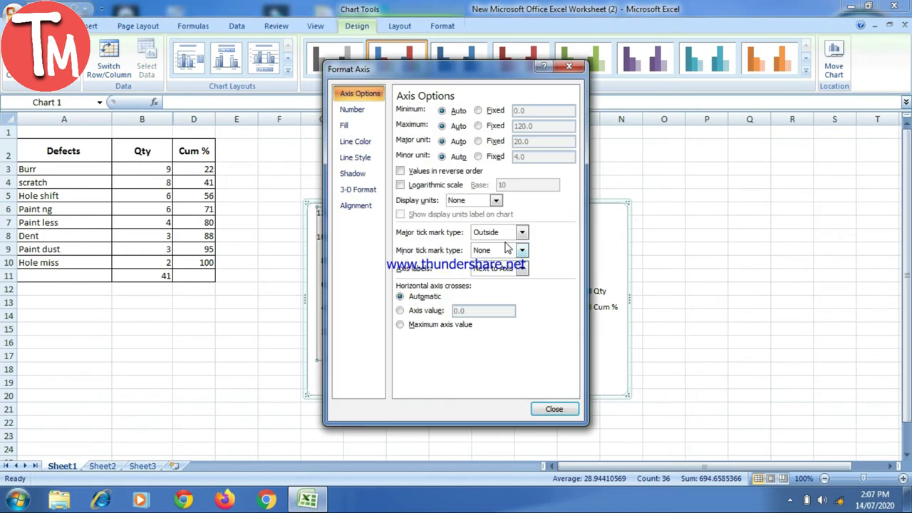
{"action": "left_click", "coordinate": [478, 126]}
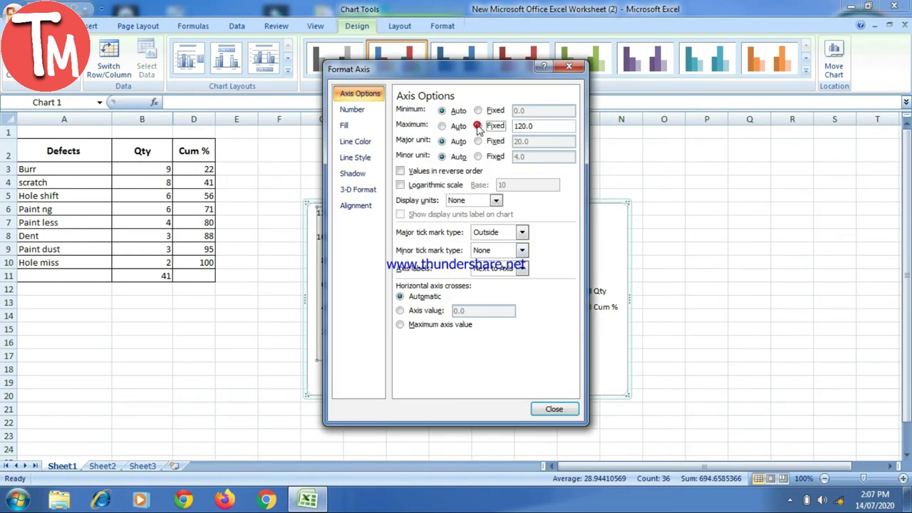
{"action": "left_click", "coordinate": [477, 141]}
{"action": "left_click", "coordinate": [478, 156]}
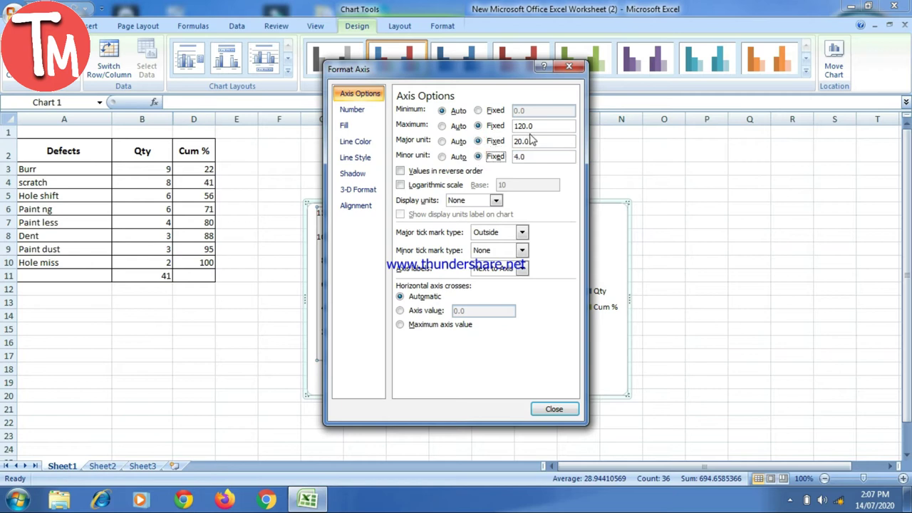
{"action": "left_click_drag", "start_coordinate": [536, 126], "coordinate": [506, 126]}
{"action": "type", "text": "10"}
Set the vertical axis's major unit and minor unit to 1 and apply the axis format
{"action": "left_click_drag", "start_coordinate": [540, 141], "coordinate": [514, 141]}
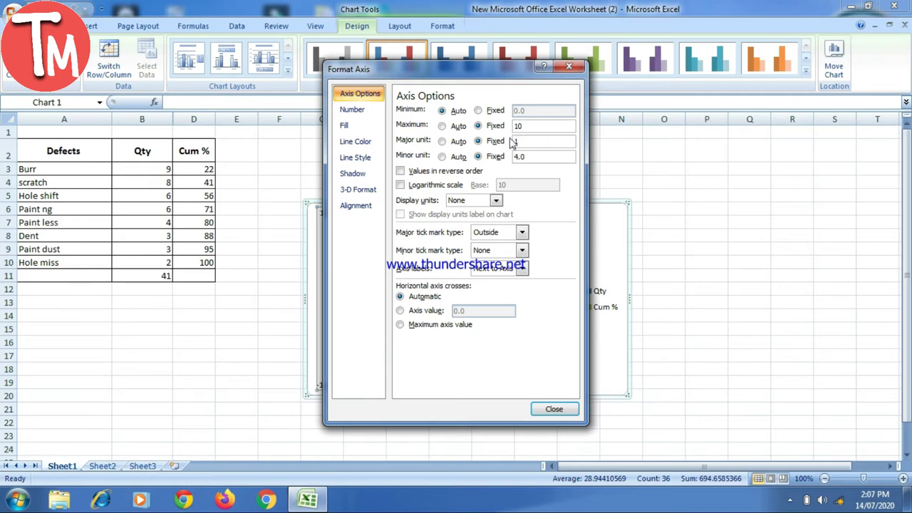
{"action": "type", "text": "1"}
{"action": "left_click_drag", "start_coordinate": [536, 158], "coordinate": [505, 163]}
{"action": "type", "text": "1"}
{"action": "left_click_drag", "start_coordinate": [535, 141], "coordinate": [501, 146]}
{"action": "type", "text": "1"}
{"action": "left_click", "coordinate": [562, 409]}
{"action": "left_click", "coordinate": [690, 251]}
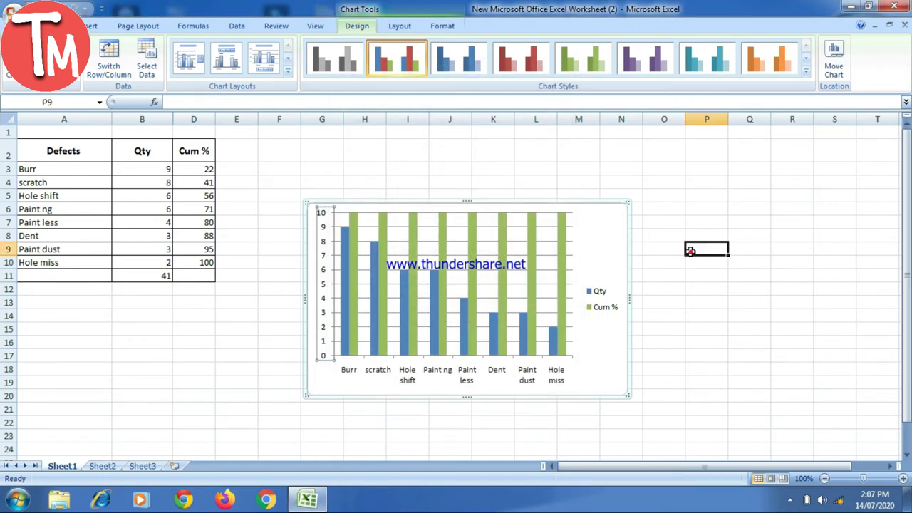
Plot the Cum % series on the secondary axis
{"action": "left_click", "coordinate": [357, 276]}
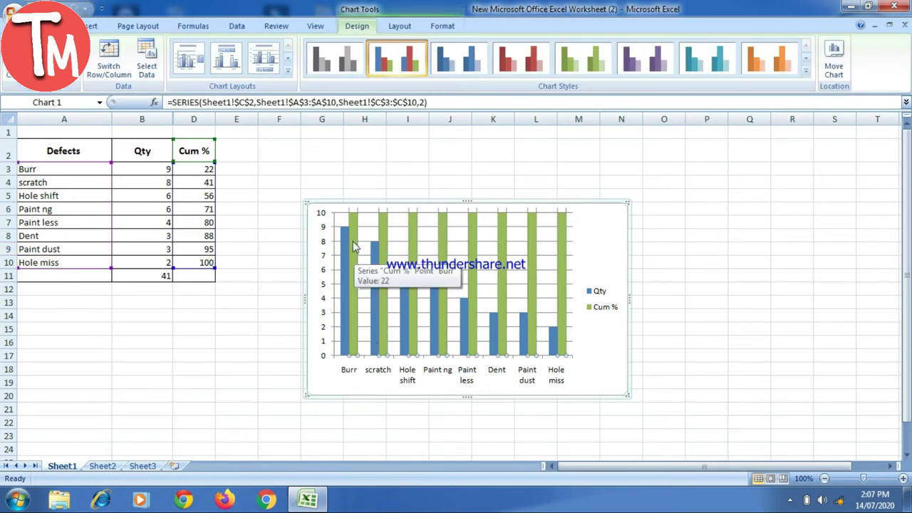
{"action": "right_click", "coordinate": [355, 247]}
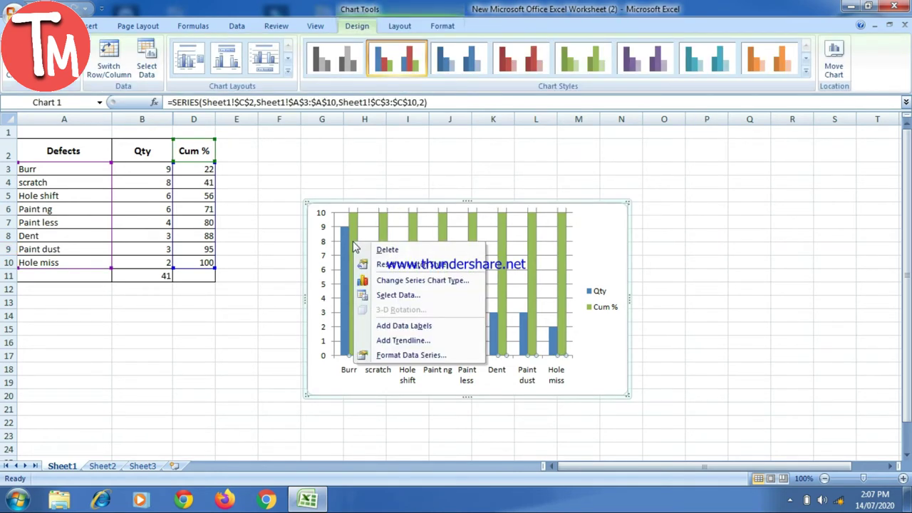
{"action": "left_click", "coordinate": [398, 355]}
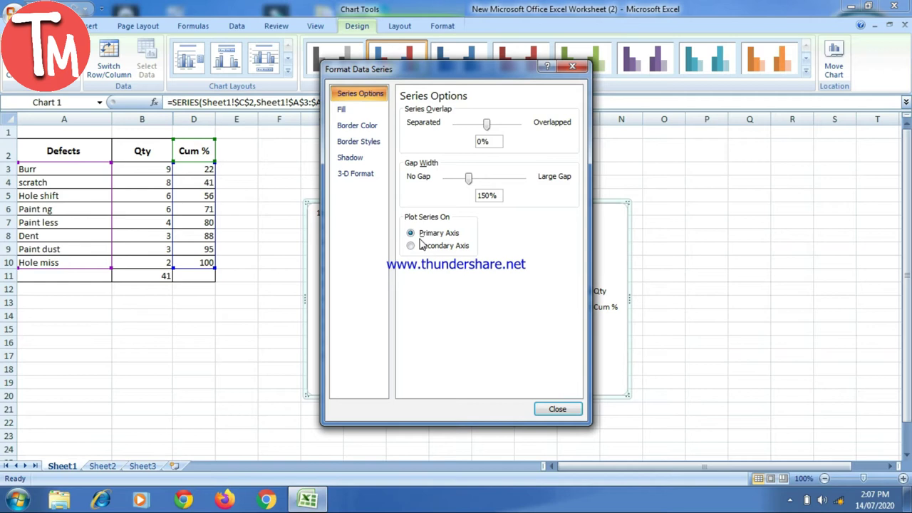
{"action": "left_click", "coordinate": [411, 246]}
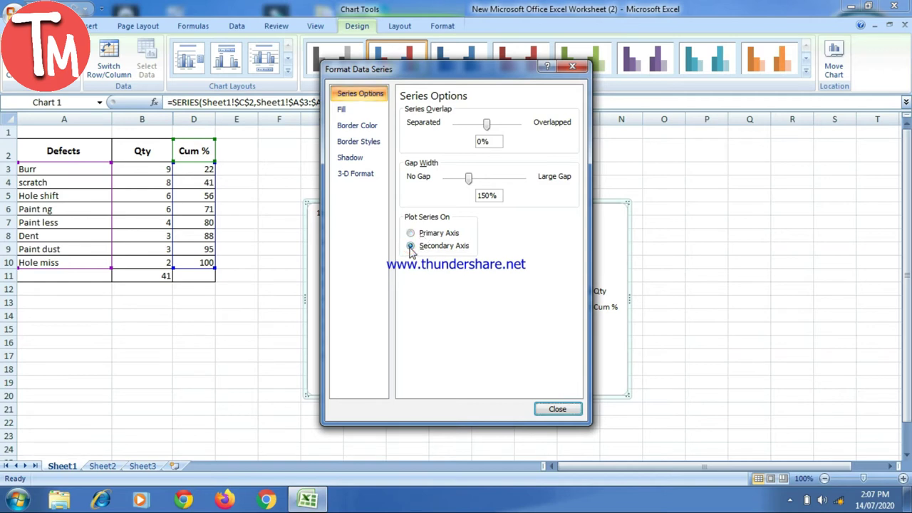
{"action": "left_click", "coordinate": [557, 410]}
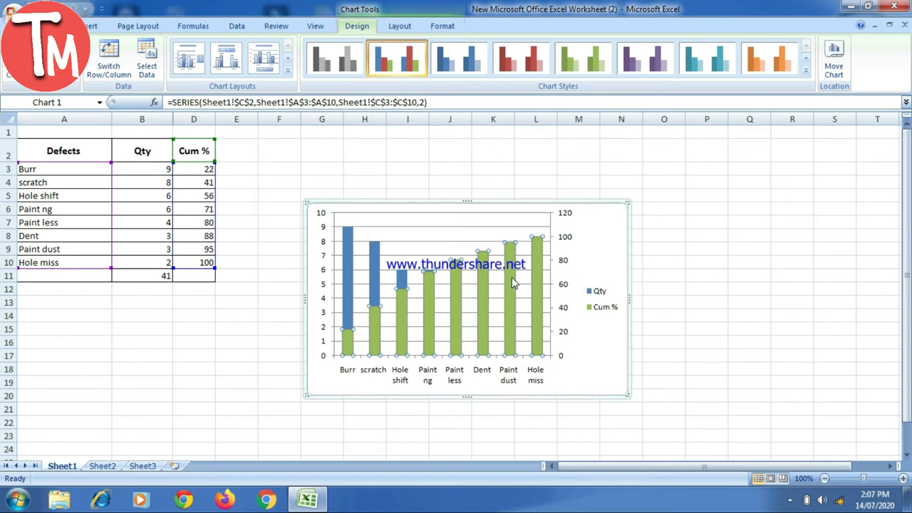
Change the Cum % series to a plain line chart without markers
{"action": "right_click", "coordinate": [511, 282]}
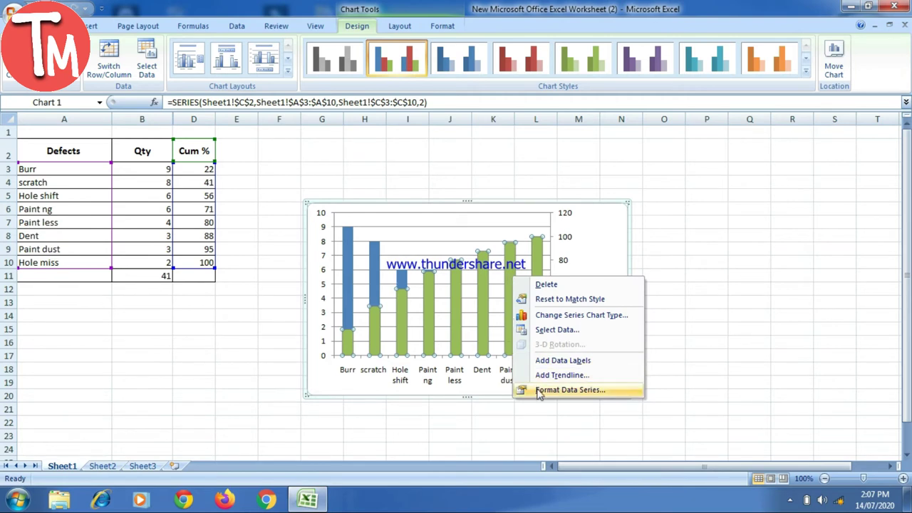
{"action": "left_click", "coordinate": [567, 315]}
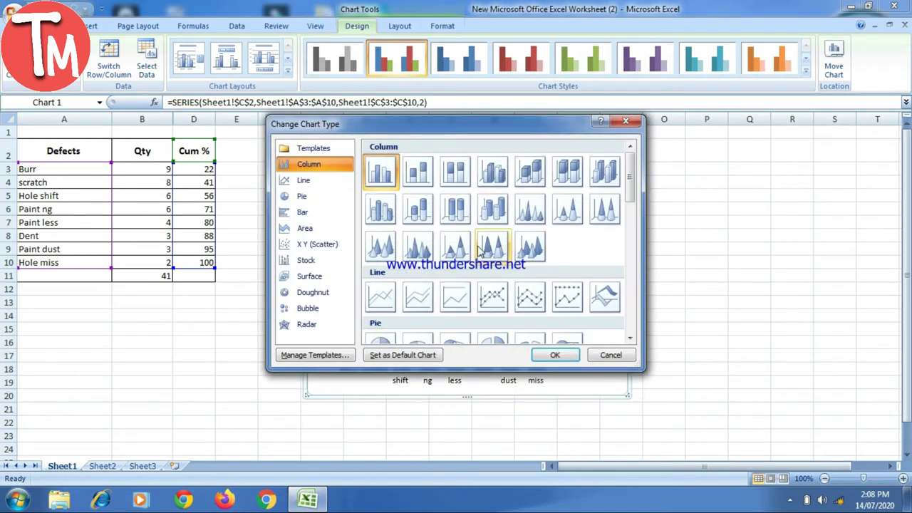
{"action": "left_click", "coordinate": [382, 298]}
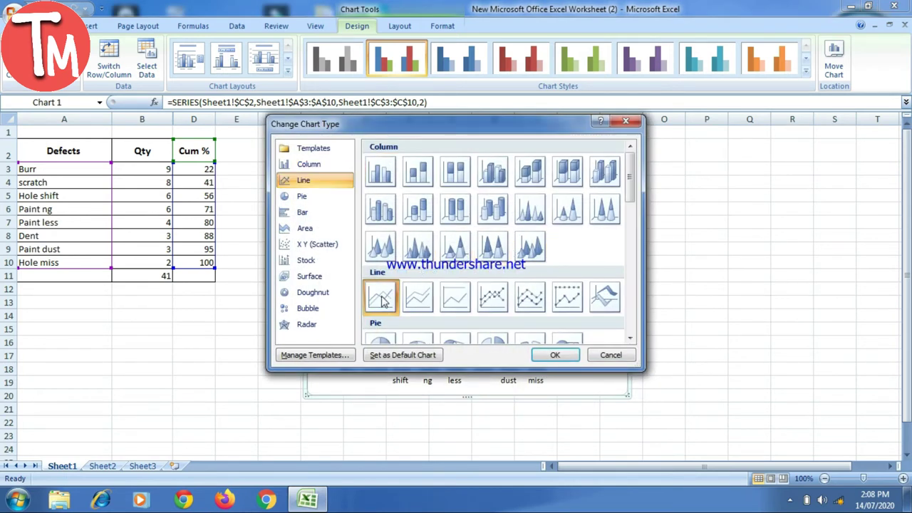
{"action": "left_click", "coordinate": [555, 354]}
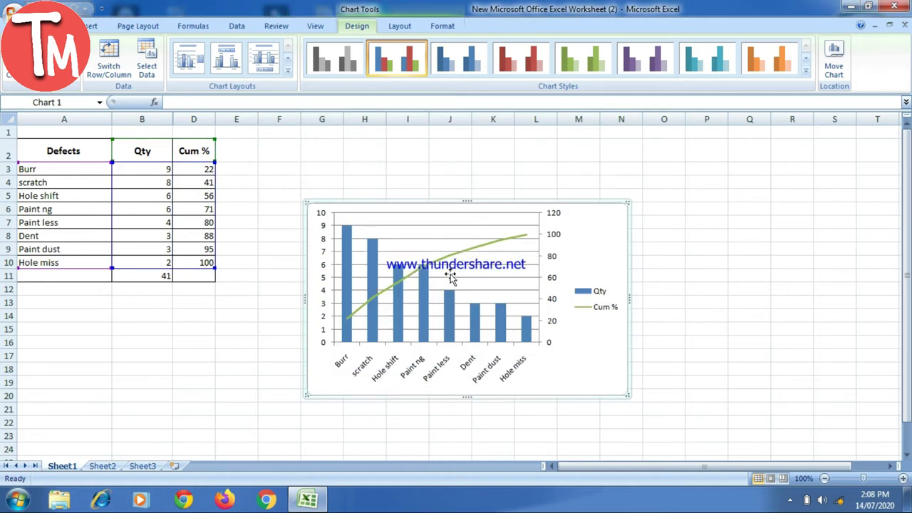
Format the secondary axis with a fixed maximum of 100, a fixed major unit of 20 and a fixed minor unit of 1
{"action": "right_click", "coordinate": [555, 235]}
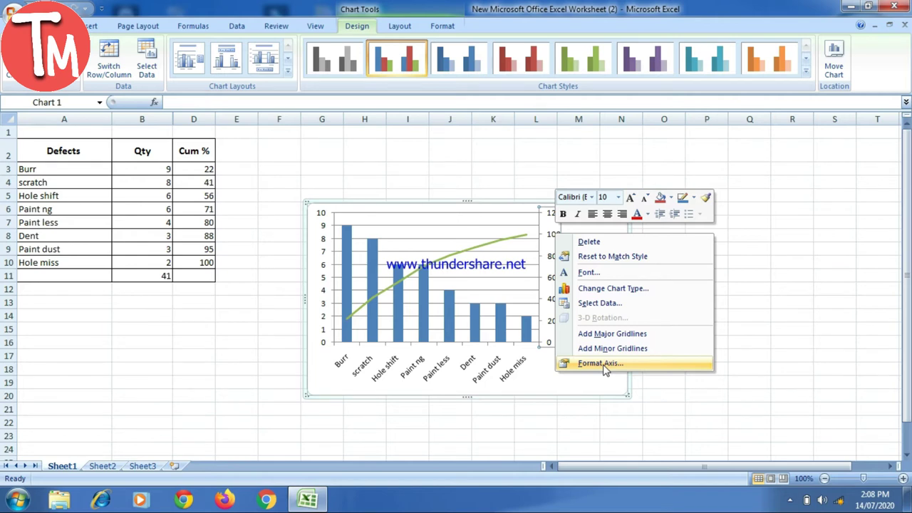
{"action": "left_click", "coordinate": [601, 364]}
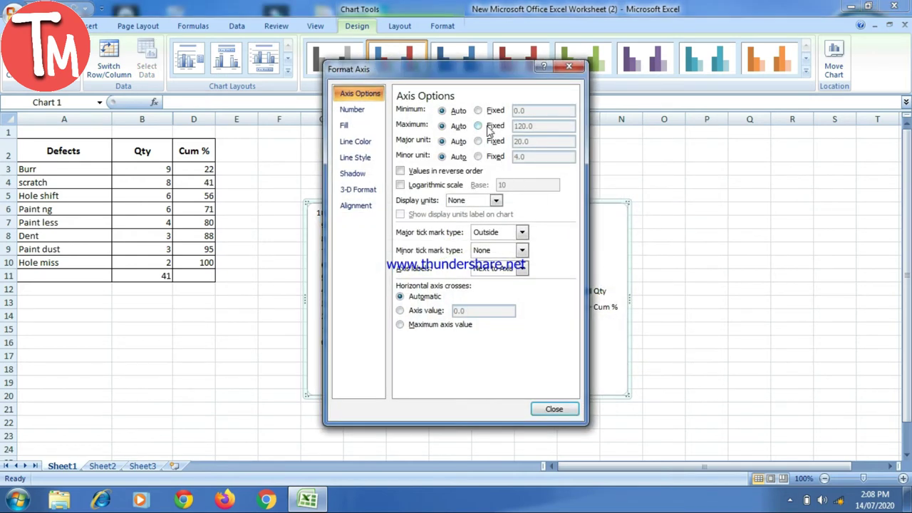
{"action": "left_click", "coordinate": [478, 126]}
{"action": "left_click", "coordinate": [478, 141]}
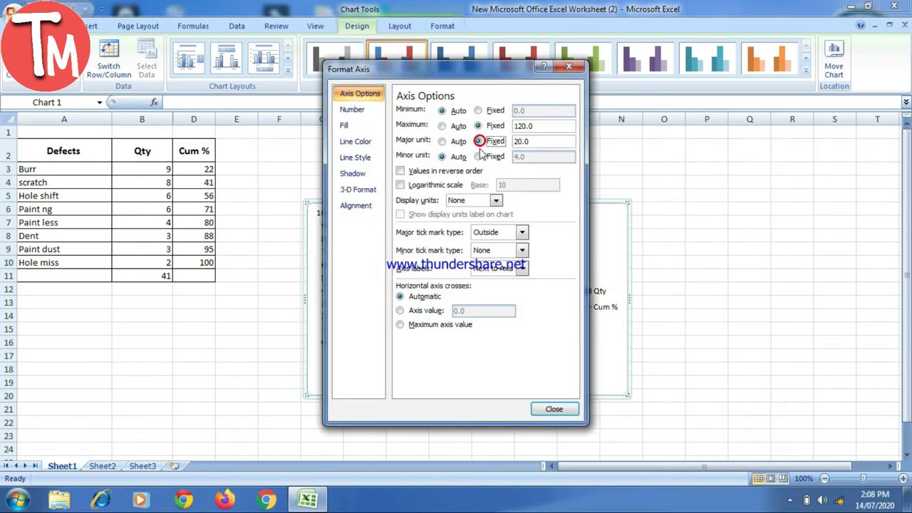
{"action": "left_click", "coordinate": [478, 156]}
{"action": "left_click_drag", "start_coordinate": [542, 128], "coordinate": [498, 128]}
{"action": "type", "text": "1"}
{"action": "left_click_drag", "start_coordinate": [531, 142], "coordinate": [506, 143]}
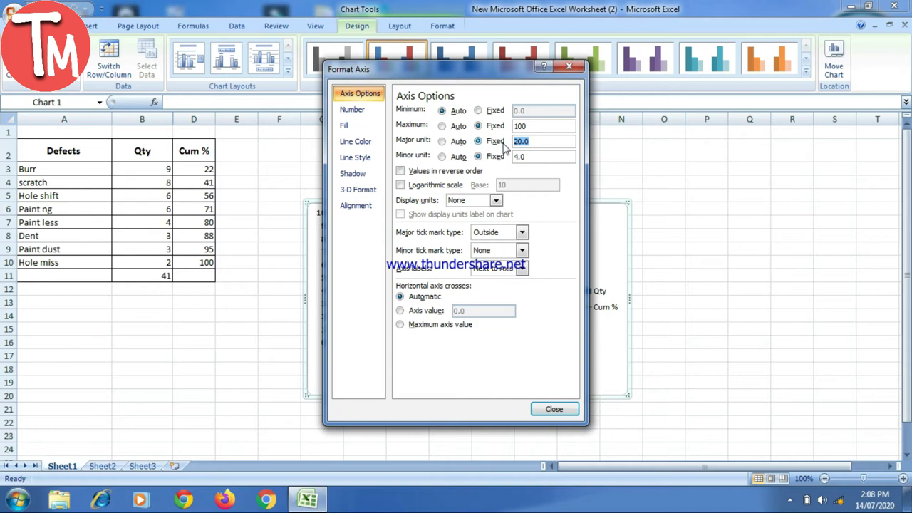
{"action": "left_click_drag", "start_coordinate": [529, 156], "coordinate": [502, 157]}
{"action": "type", "text": "1"}
{"action": "left_click", "coordinate": [556, 409]}
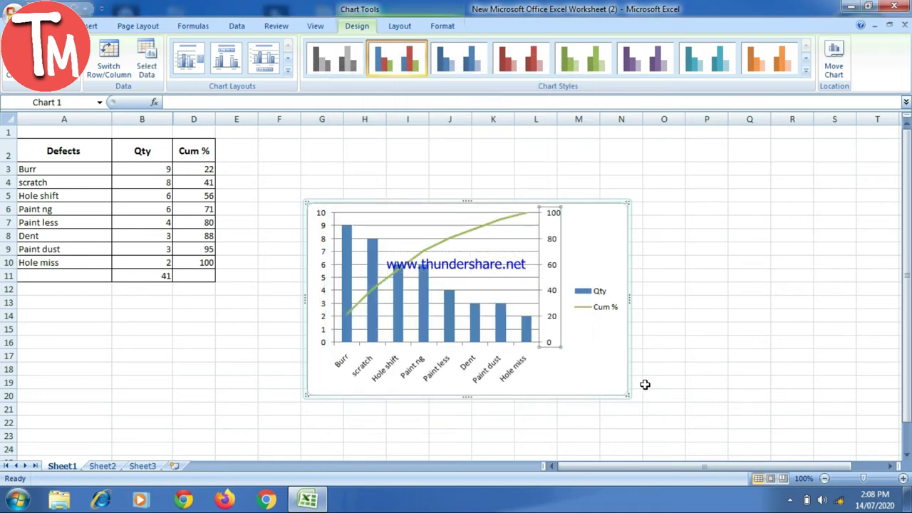
{"action": "left_click", "coordinate": [700, 275]}
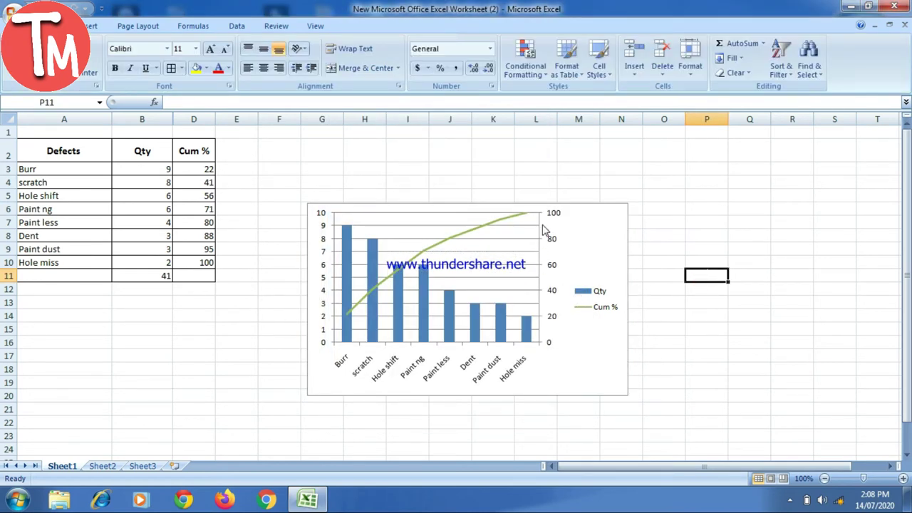
Add data labels to both the Cum % line and the Qty columns
{"action": "left_click", "coordinate": [445, 245]}
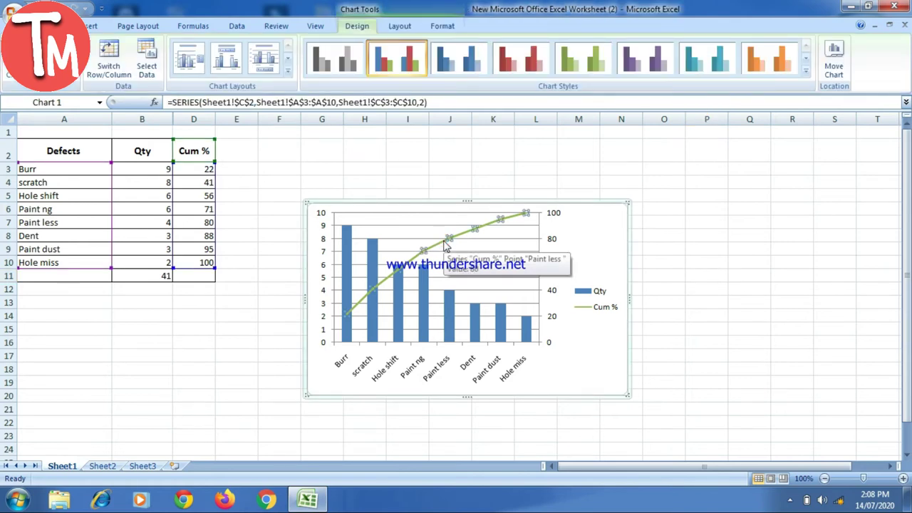
{"action": "right_click", "coordinate": [444, 245]}
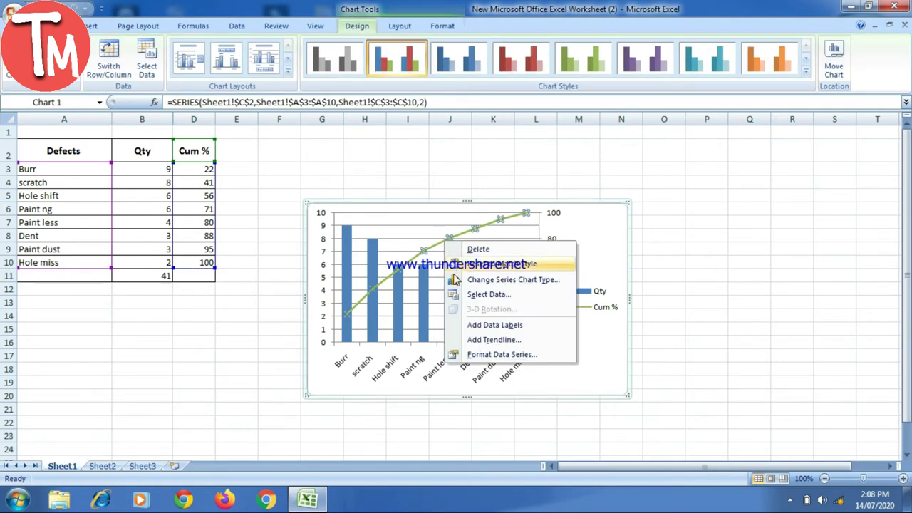
{"action": "left_click", "coordinate": [494, 326]}
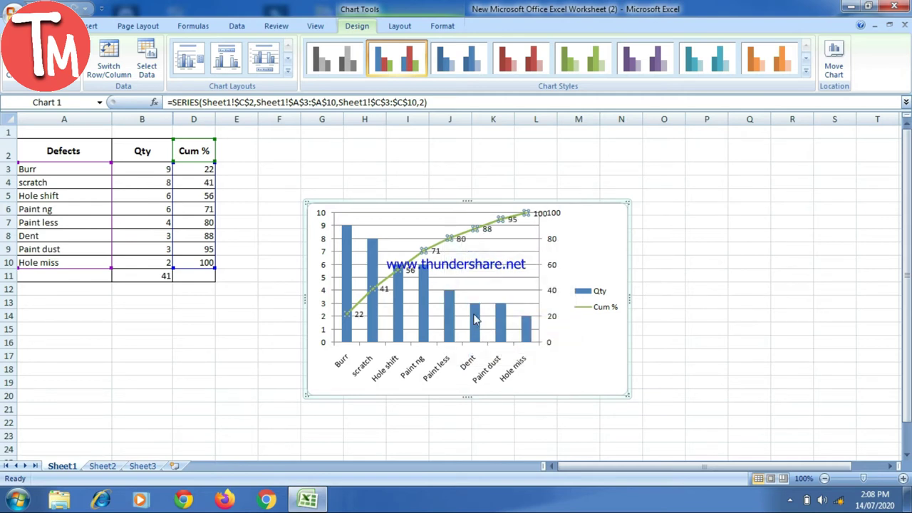
{"action": "left_click", "coordinate": [425, 314]}
{"action": "right_click", "coordinate": [425, 302]}
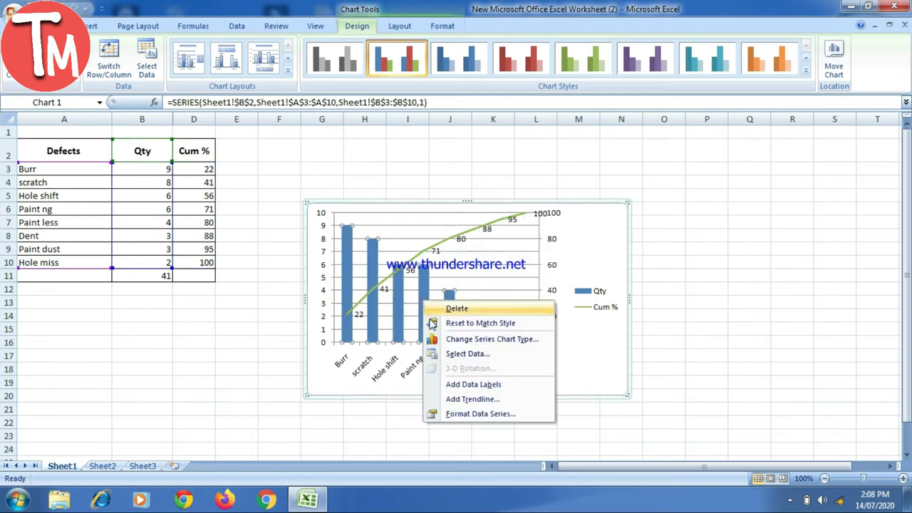
{"action": "left_click", "coordinate": [463, 385]}
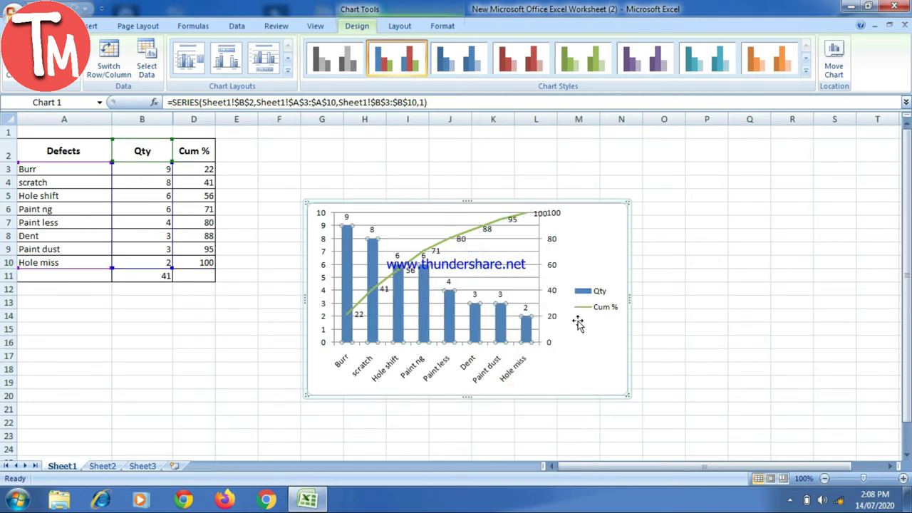
{"action": "left_click", "coordinate": [711, 261]}
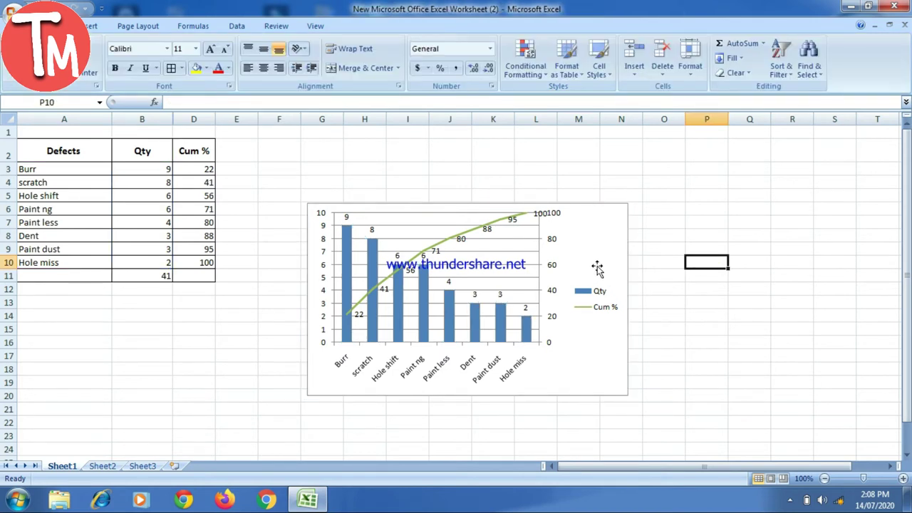
Enlarge the chart by extending its top edge up to row 3 and its left edge into column F
{"action": "left_click", "coordinate": [591, 222]}
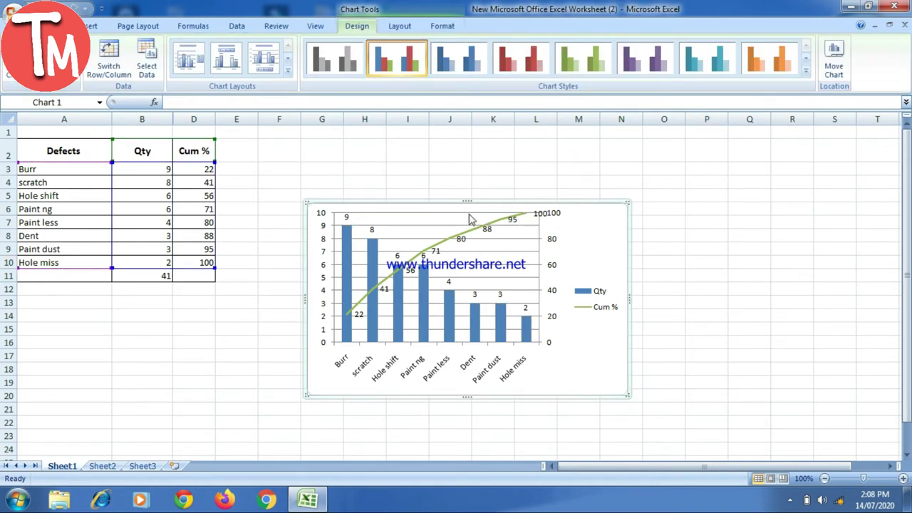
{"action": "left_click_drag", "start_coordinate": [465, 198], "coordinate": [454, 166]}
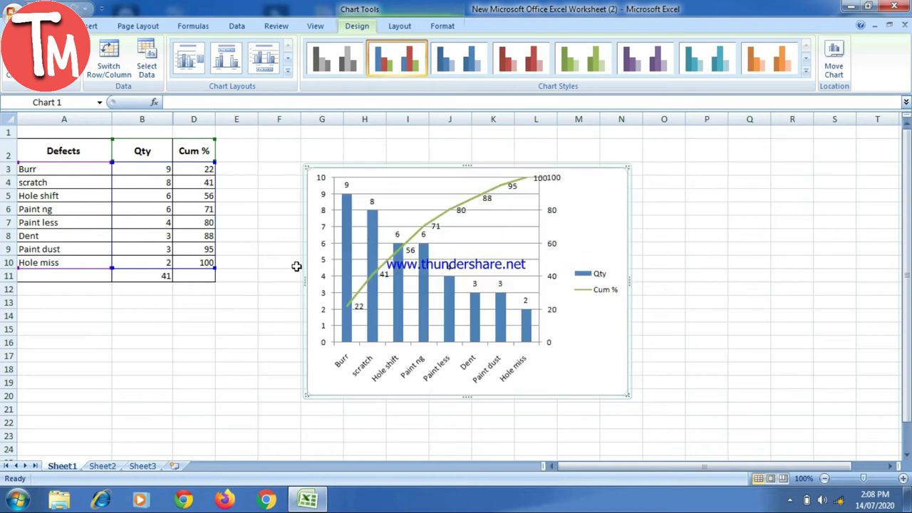
{"action": "left_click_drag", "start_coordinate": [304, 280], "coordinate": [269, 282]}
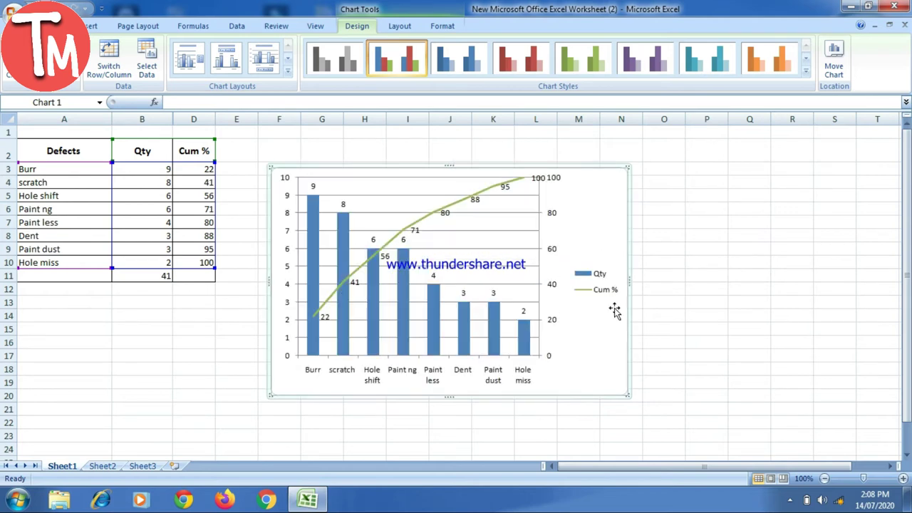
{"action": "left_click", "coordinate": [703, 287]}
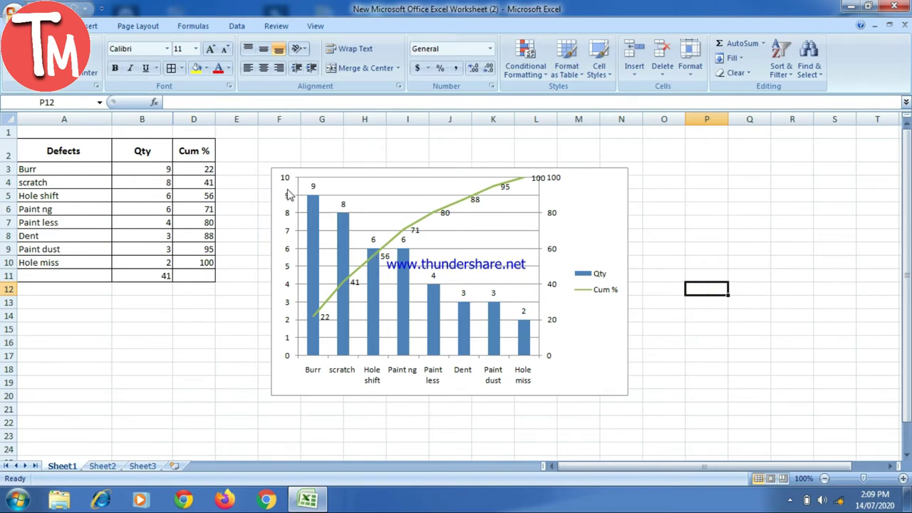
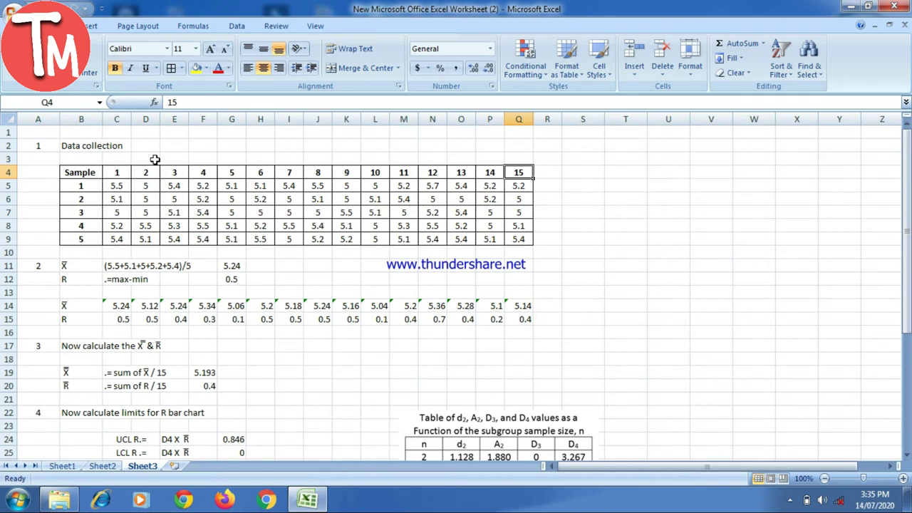
Examine the sample readings in C5:Q9 of Sheet3 and the X̄ and R entries of section 2 below them
{"action": "left_click", "coordinate": [200, 156]}
{"action": "left_click_drag", "start_coordinate": [124, 185], "coordinate": [513, 236]}
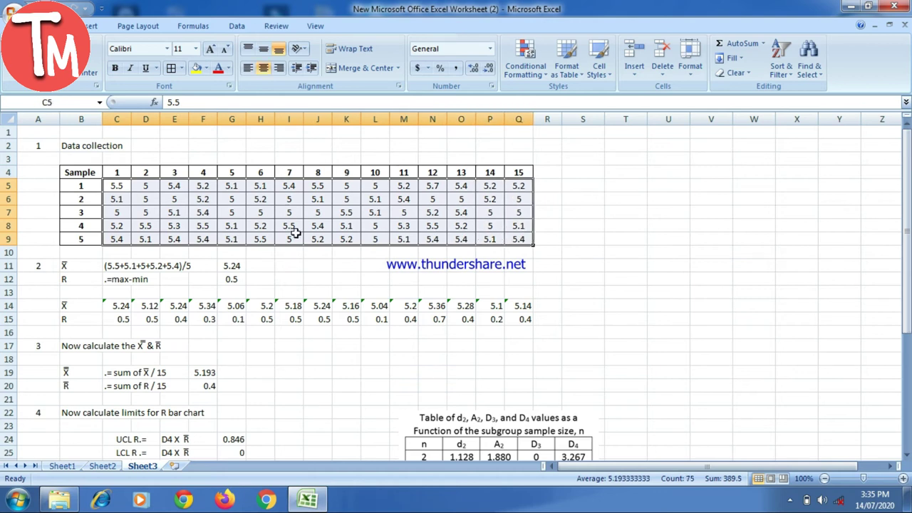
{"action": "left_click", "coordinate": [294, 233]}
{"action": "left_click", "coordinate": [312, 260]}
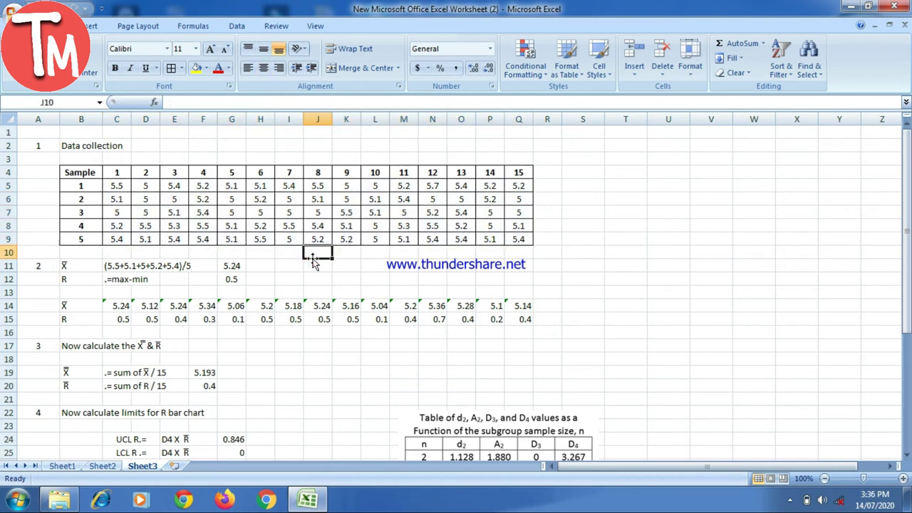
{"action": "left_click", "coordinate": [78, 268]}
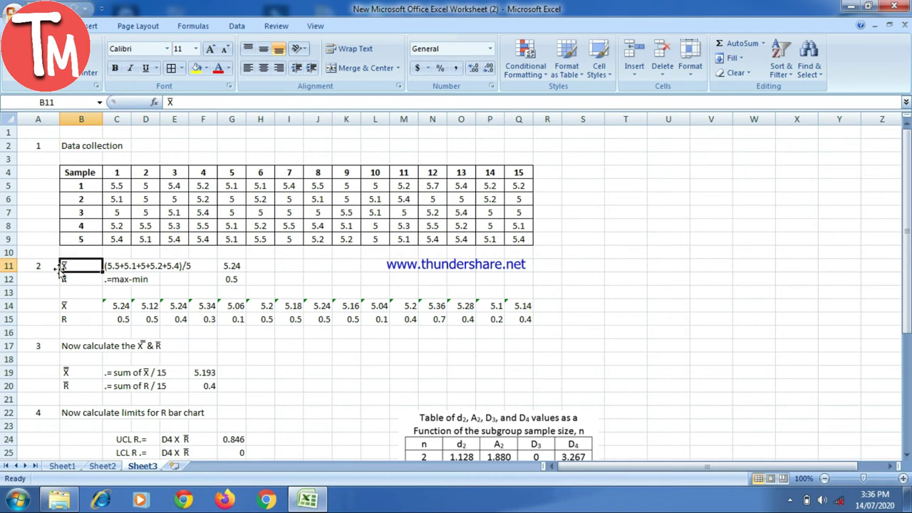
{"action": "left_click", "coordinate": [80, 279]}
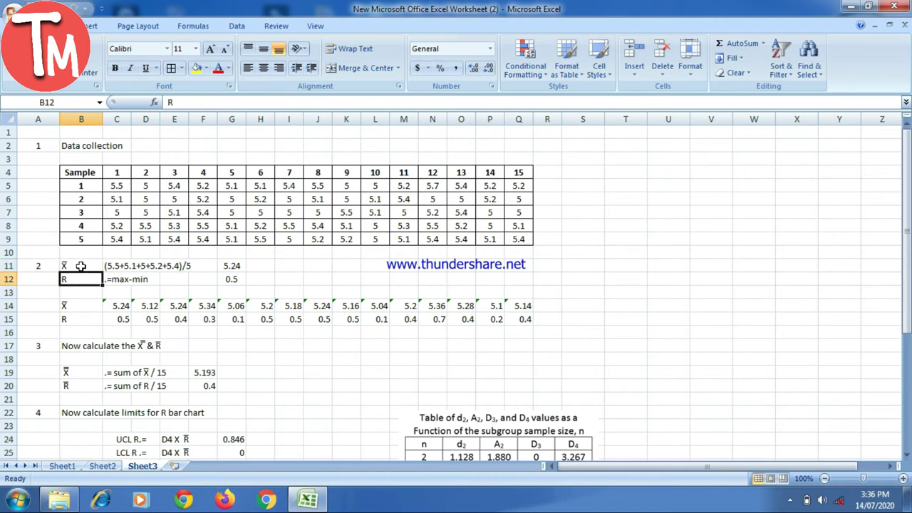
{"action": "left_click", "coordinate": [79, 265]}
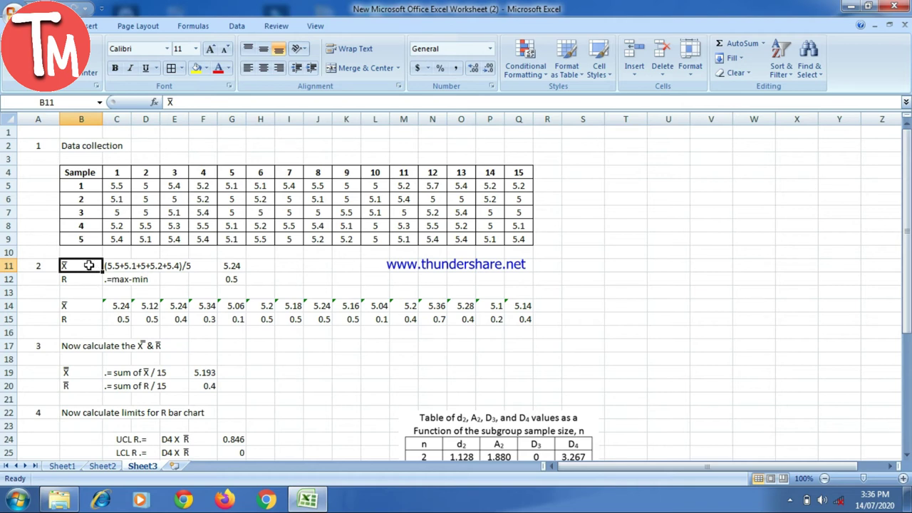
{"action": "left_click", "coordinate": [84, 279]}
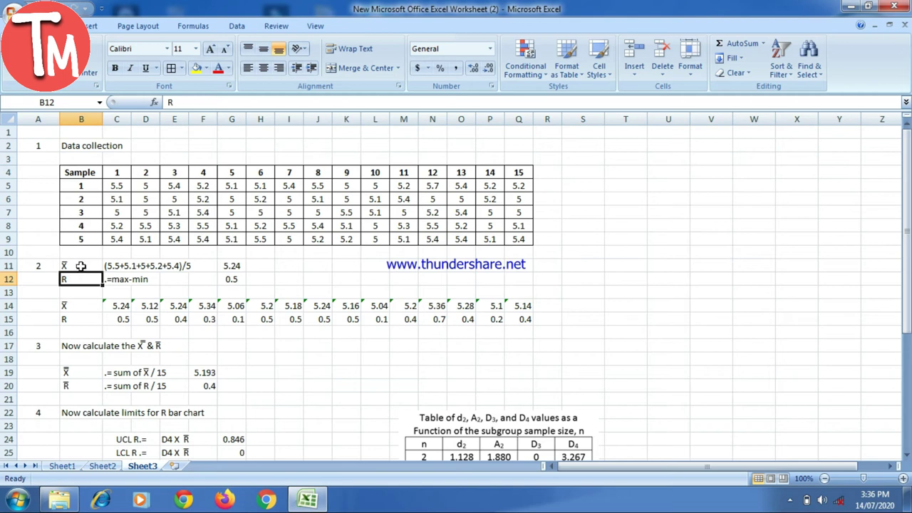
{"action": "left_click", "coordinate": [81, 266]}
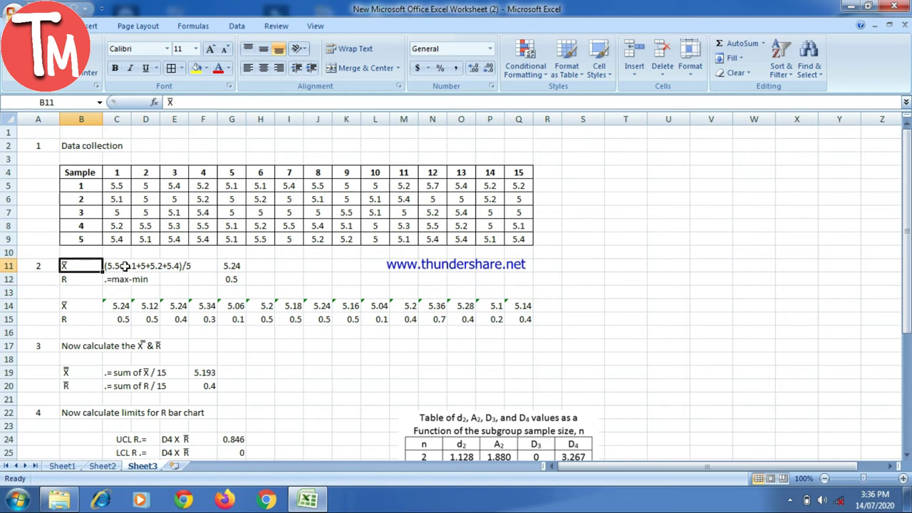
Examine how X̄ and R are worked out from the first column's readings in C5:C9, and review the per-column results in rows 14 and 15
{"action": "left_click", "coordinate": [125, 266]}
{"action": "left_click_drag", "start_coordinate": [116, 186], "coordinate": [112, 239]}
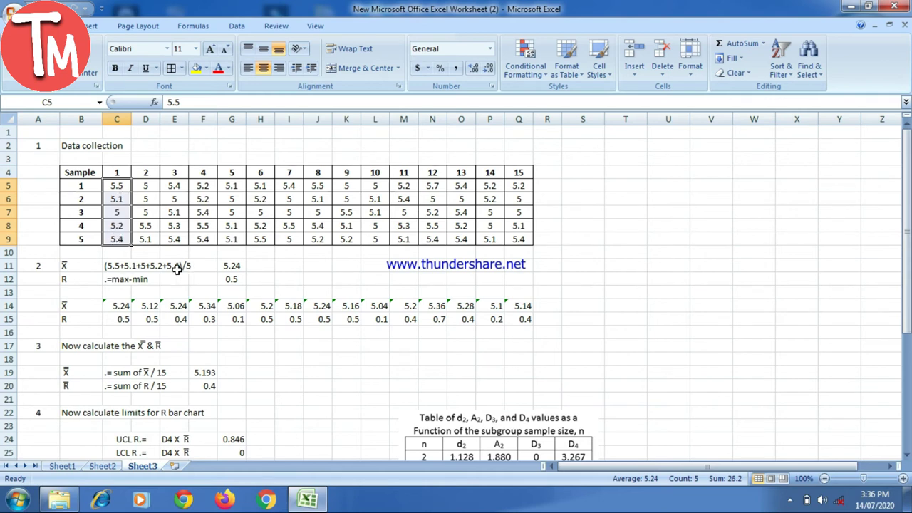
{"action": "left_click", "coordinate": [246, 268]}
{"action": "left_click", "coordinate": [75, 282]}
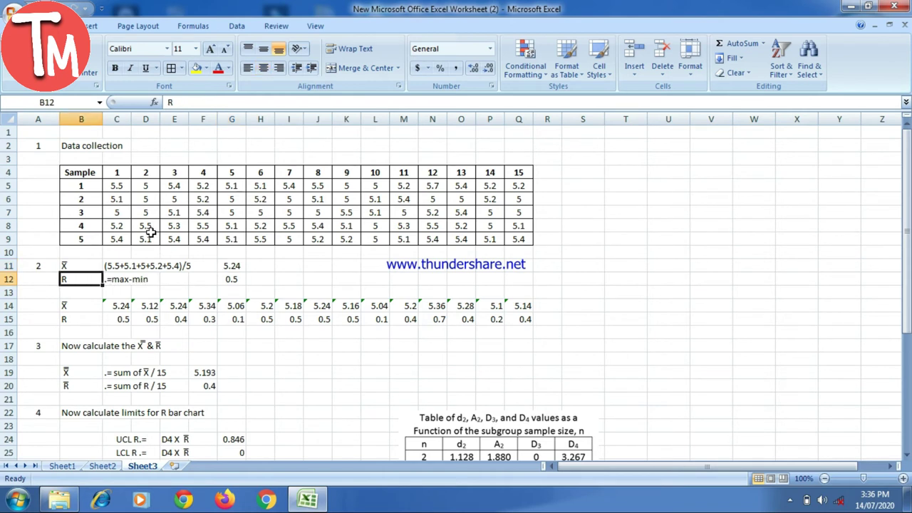
{"action": "left_click", "coordinate": [120, 185]}
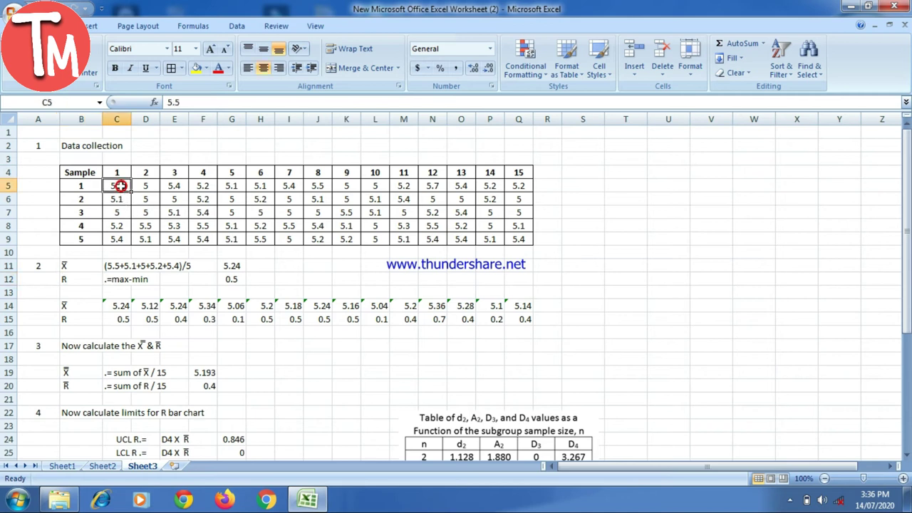
{"action": "left_click", "coordinate": [121, 216]}
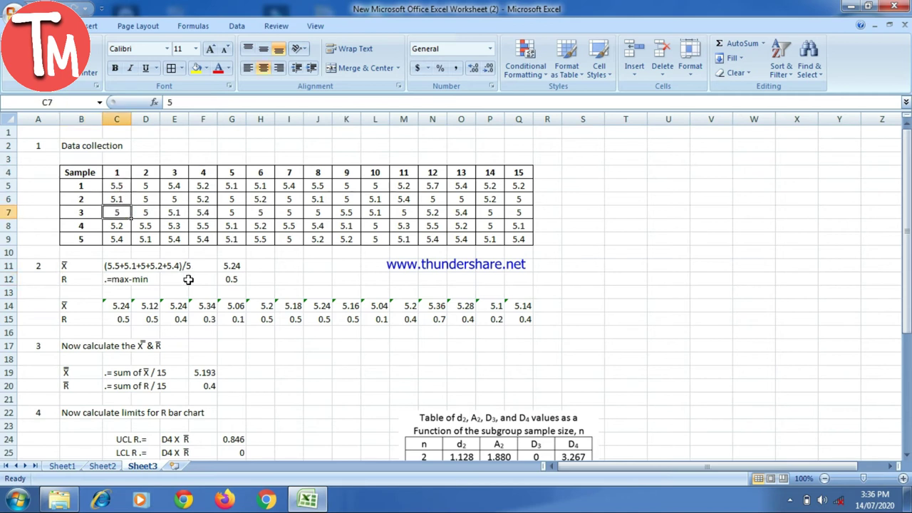
{"action": "left_click", "coordinate": [237, 280]}
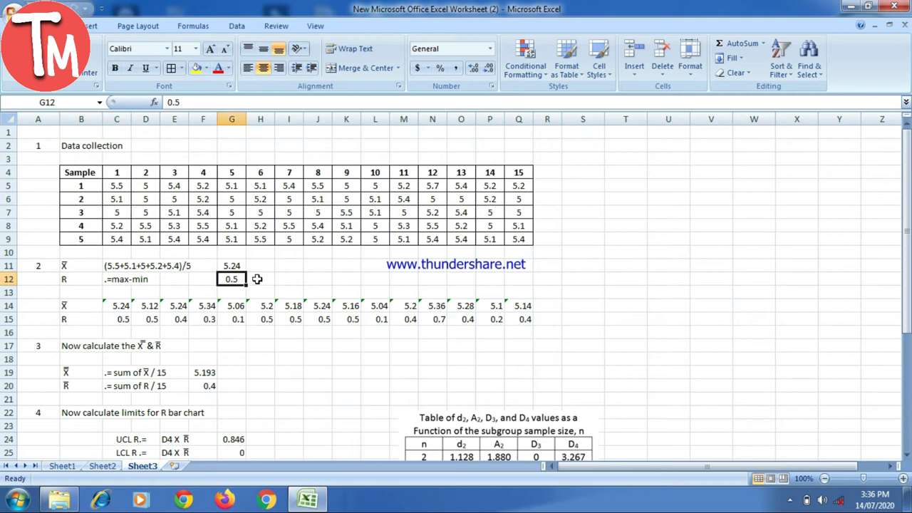
{"action": "left_click", "coordinate": [259, 280]}
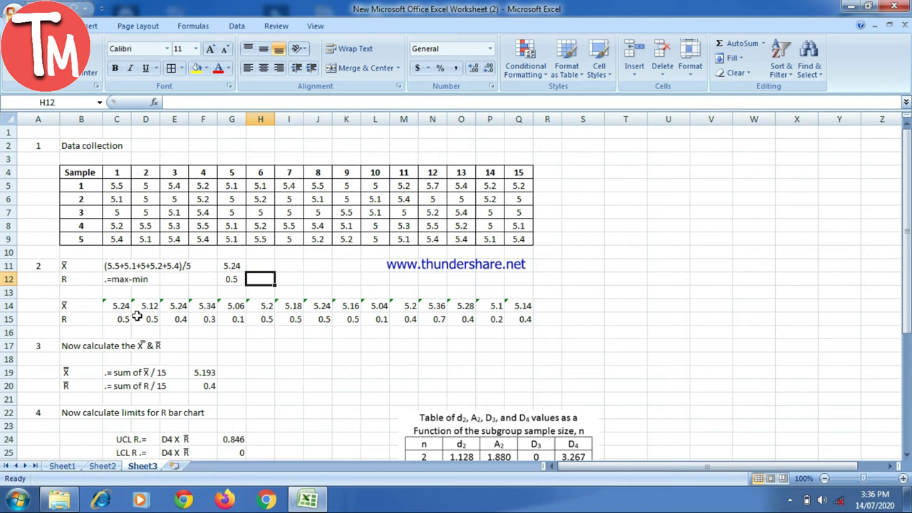
{"action": "left_click", "coordinate": [465, 321]}
{"action": "left_click", "coordinate": [495, 321]}
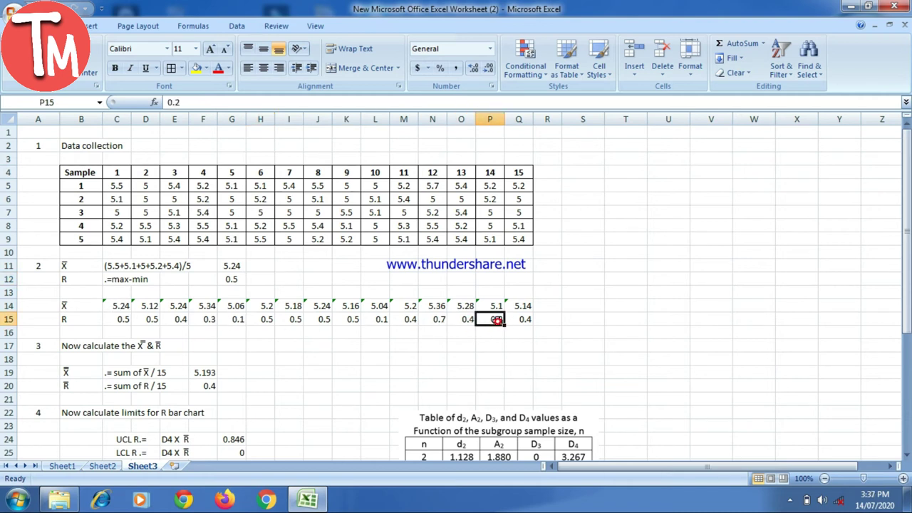
Inspect the section 3 formulas for the grand mean in F19 and the average range in F20
{"action": "scroll", "coordinate": [233, 285], "scroll_direction": "down", "scroll_amount": 1}
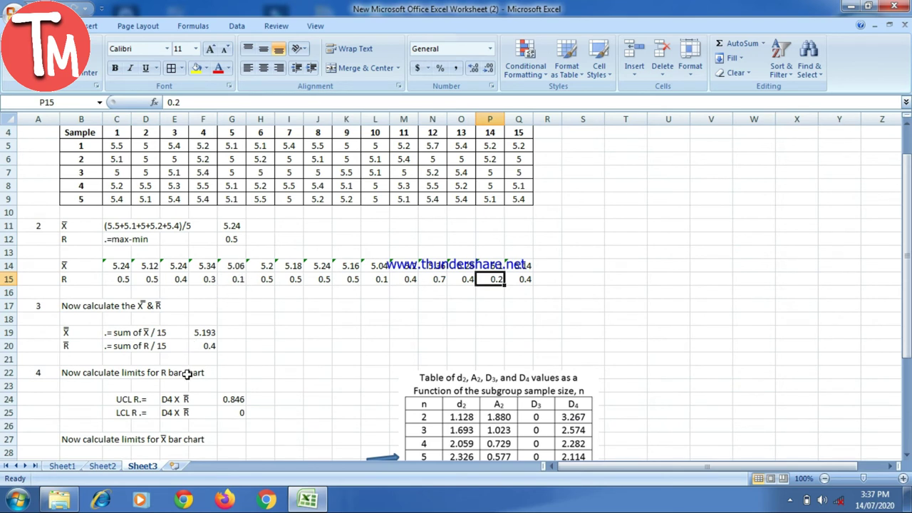
{"action": "left_click", "coordinate": [187, 304]}
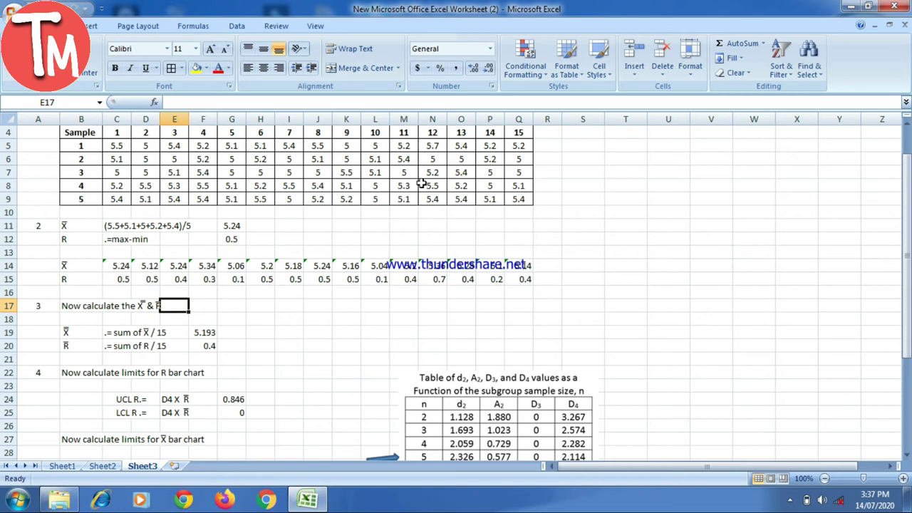
{"action": "scroll", "coordinate": [422, 184], "scroll_direction": "up", "scroll_amount": 1}
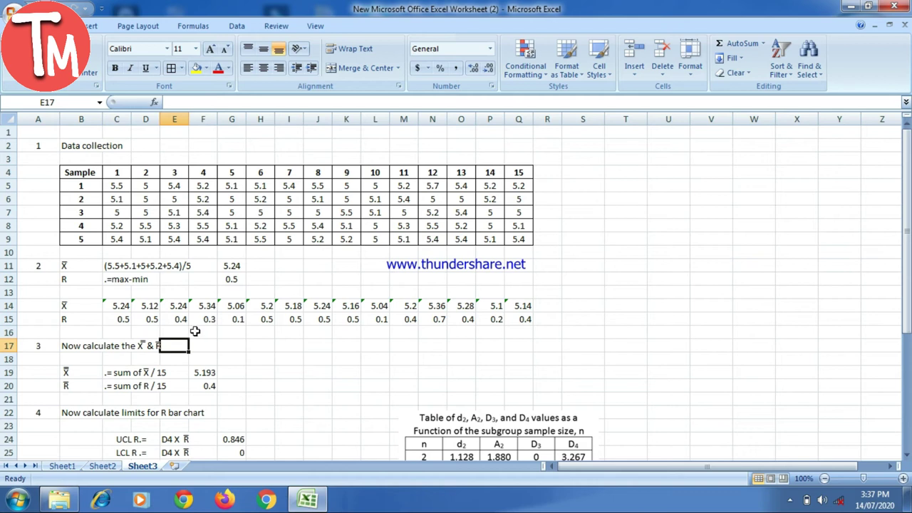
{"action": "scroll", "coordinate": [285, 314], "scroll_direction": "down", "scroll_amount": 1}
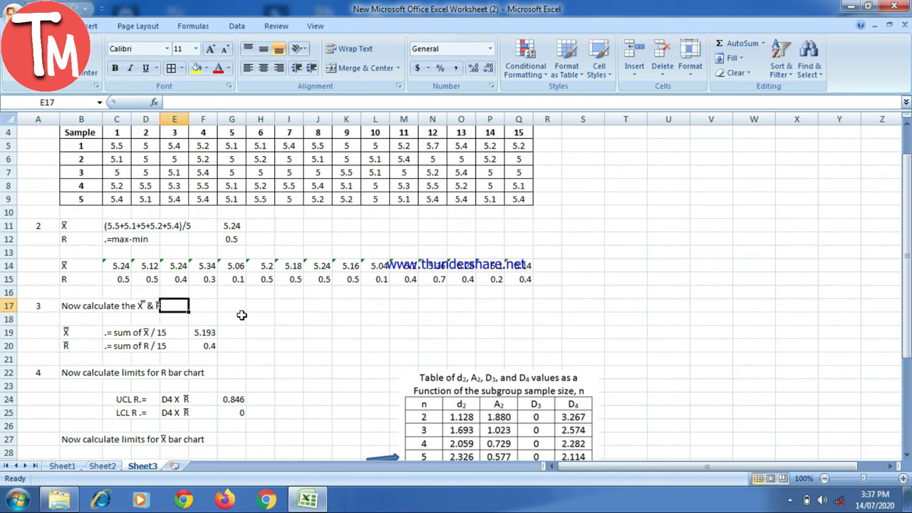
{"action": "left_click", "coordinate": [137, 333]}
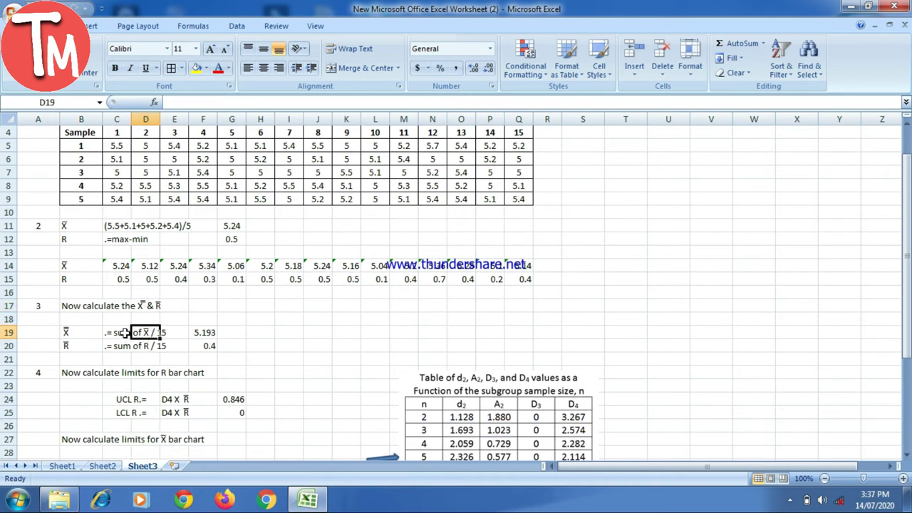
{"action": "left_click", "coordinate": [204, 334]}
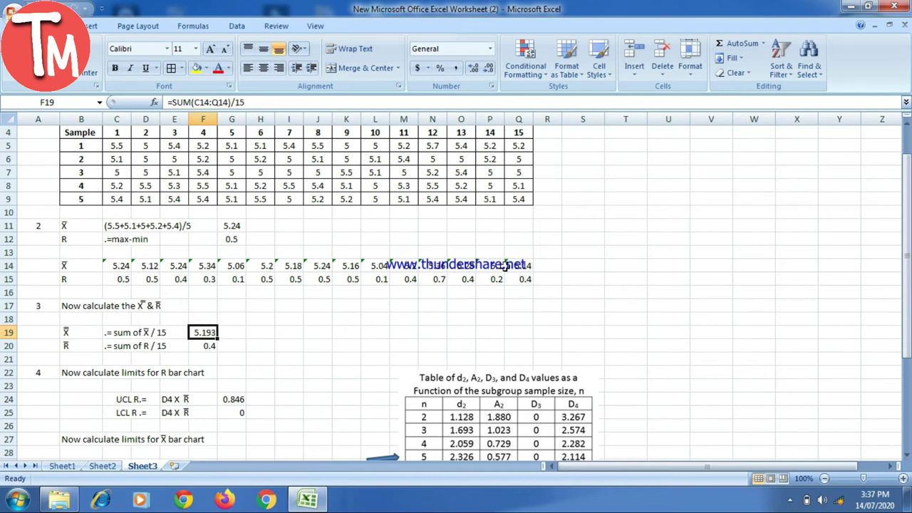
{"action": "left_click", "coordinate": [205, 348]}
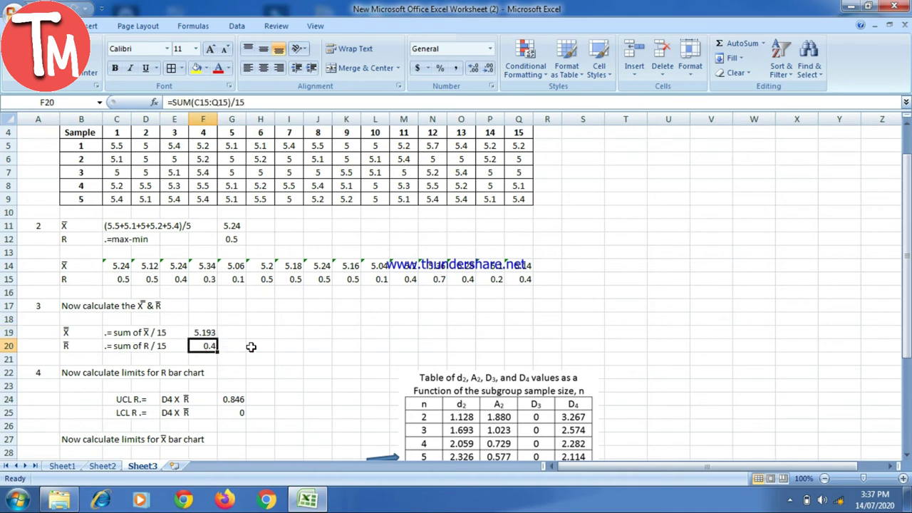
Examine the R chart limit calculations in section 4 against the D3 and D4 constants table and the sample size, including the UCL R formula in G24
{"action": "scroll", "coordinate": [257, 345], "scroll_direction": "down", "scroll_amount": 2}
{"action": "scroll", "coordinate": [257, 345], "scroll_direction": "down", "scroll_amount": 1}
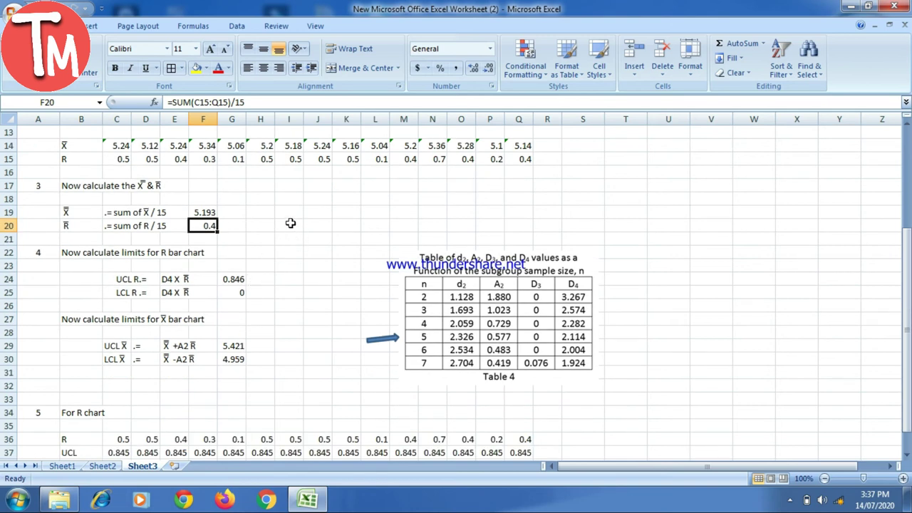
{"action": "left_click", "coordinate": [278, 265]}
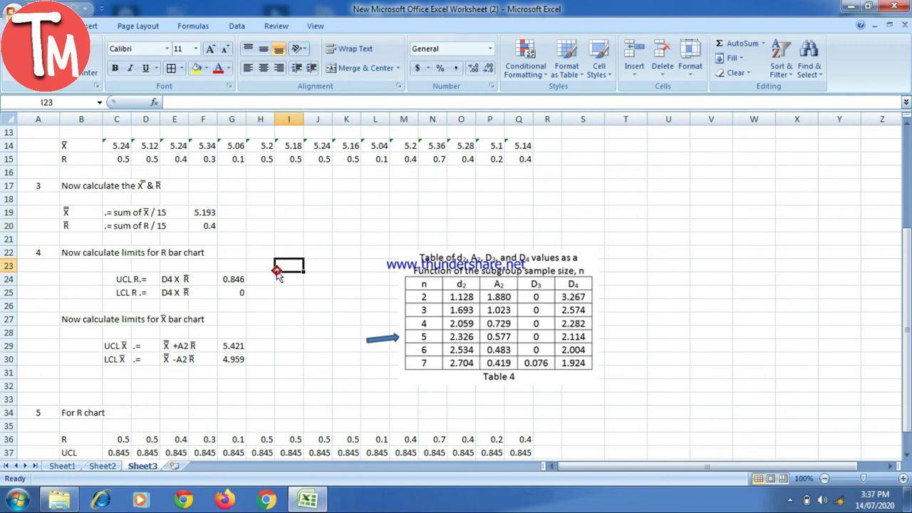
{"action": "left_click", "coordinate": [100, 270]}
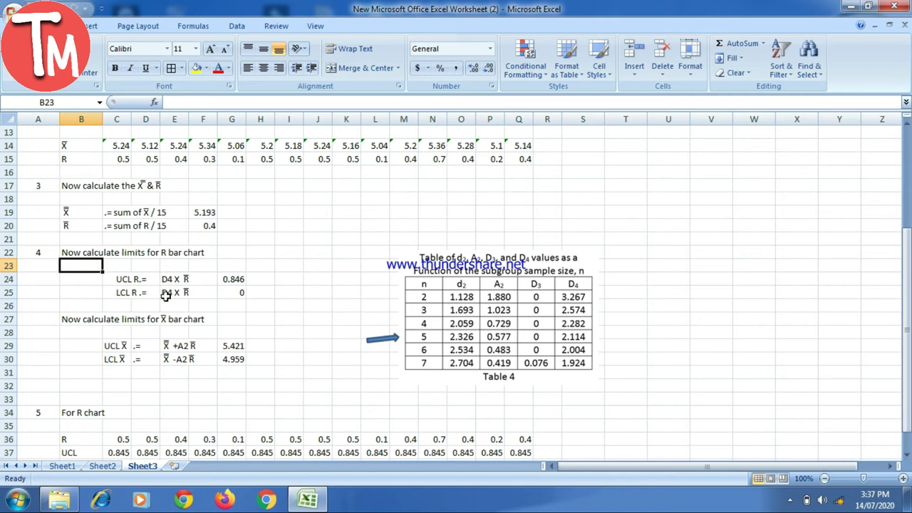
{"action": "left_click", "coordinate": [490, 298]}
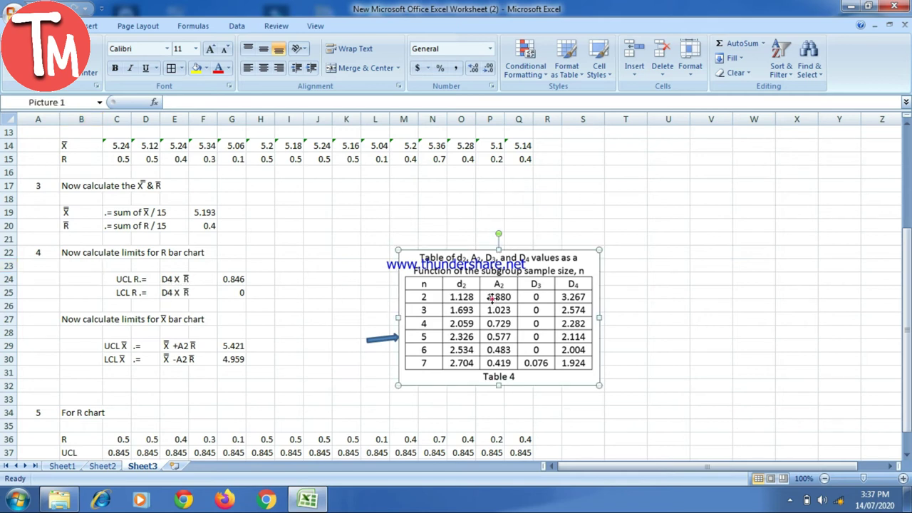
{"action": "left_click", "coordinate": [669, 294]}
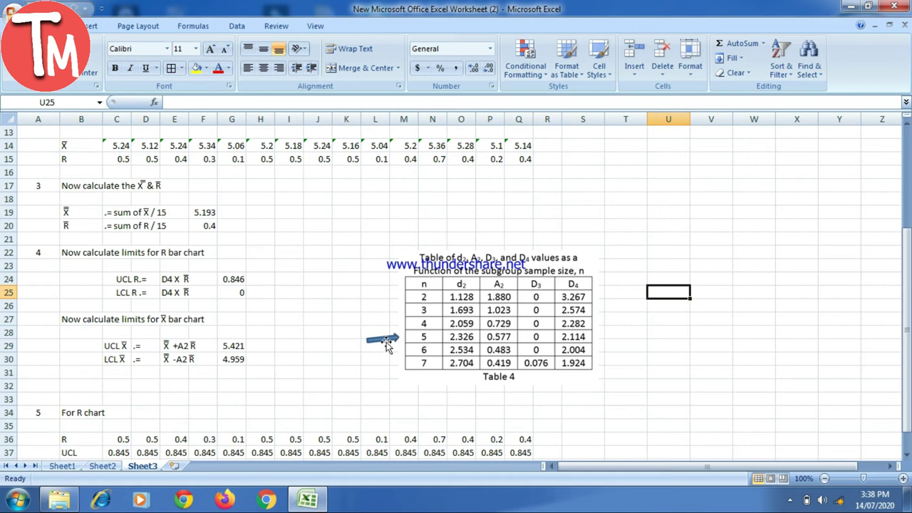
{"action": "scroll", "coordinate": [302, 284], "scroll_direction": "up", "scroll_amount": 4}
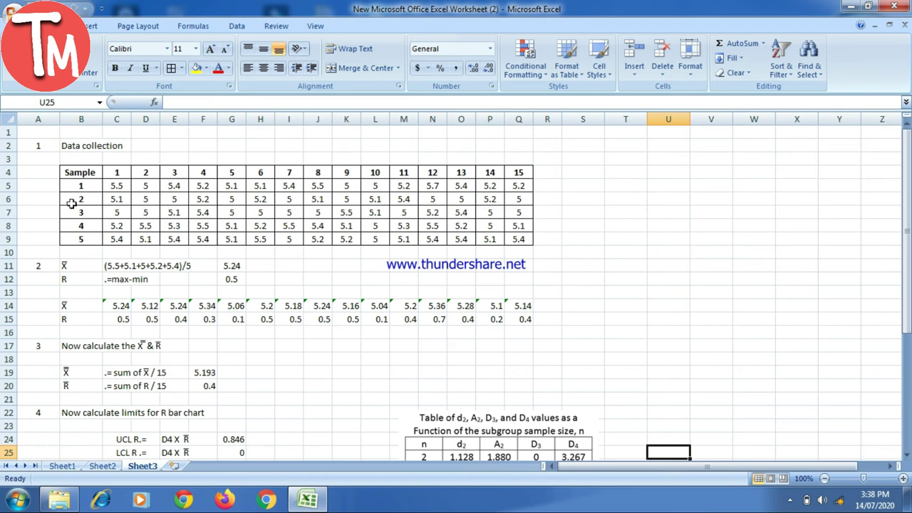
{"action": "scroll", "coordinate": [430, 270], "scroll_direction": "down", "scroll_amount": 4}
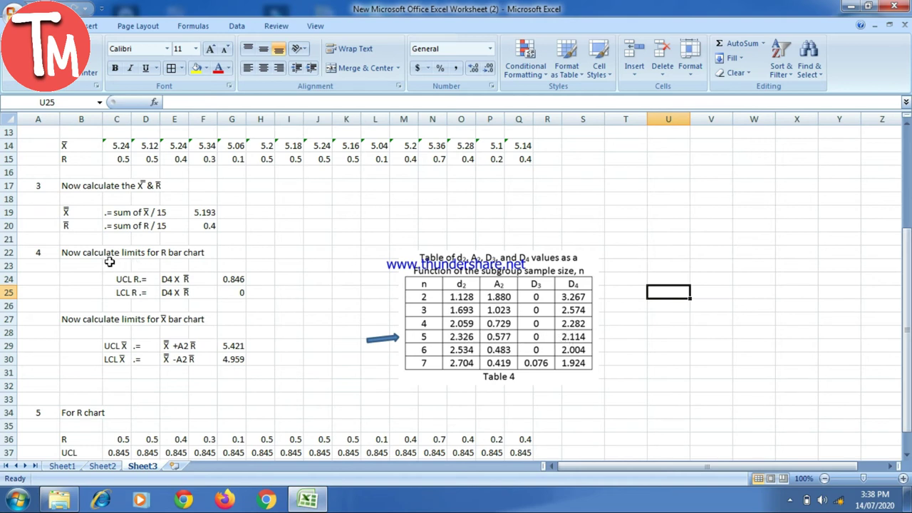
{"action": "left_click", "coordinate": [152, 282]}
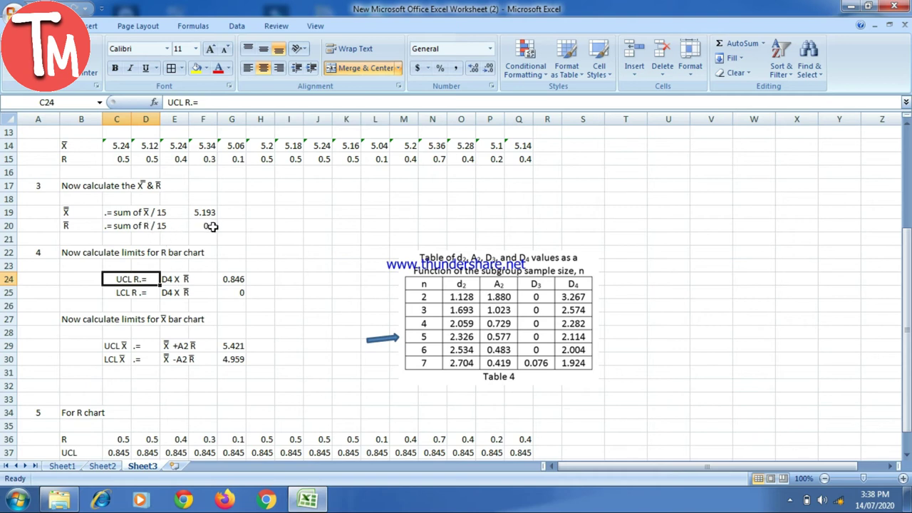
{"action": "left_click", "coordinate": [237, 280]}
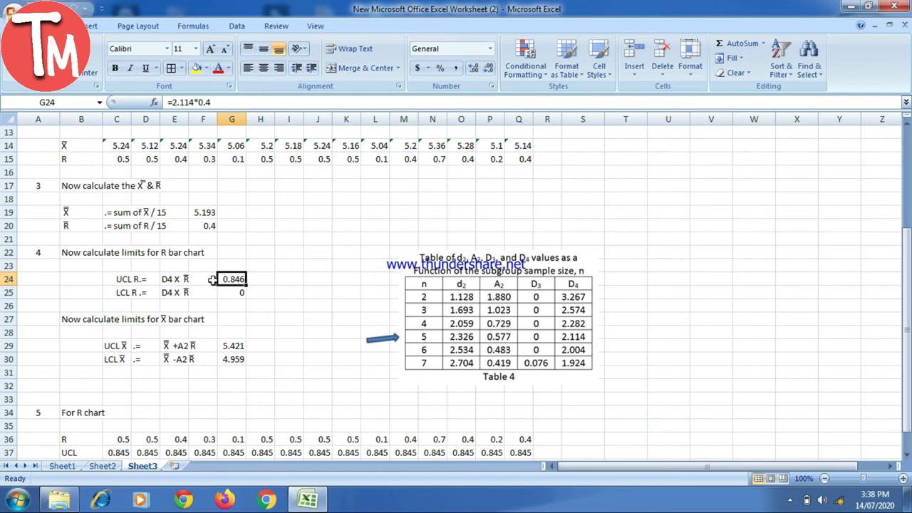
Correct the LCL R expression in E25 to D3 X R̄
{"action": "double_click", "coordinate": [169, 293]}
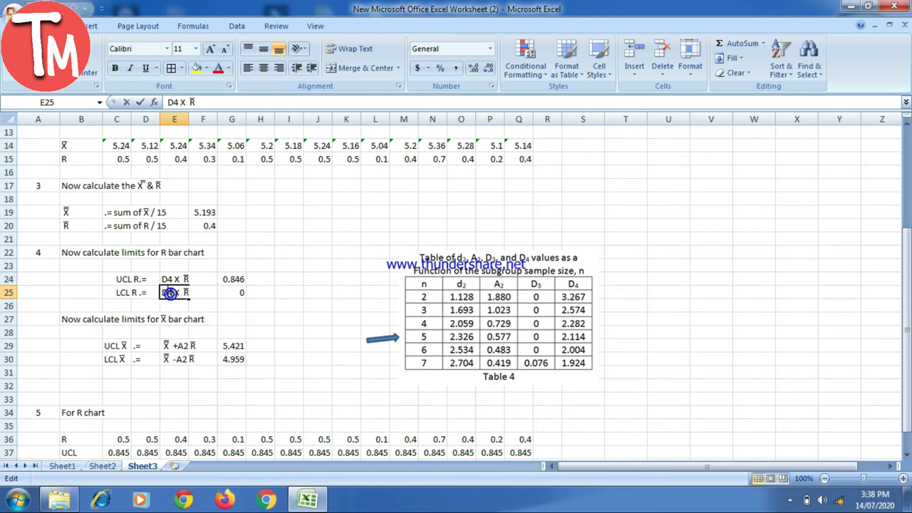
{"action": "type", "text": "3"}
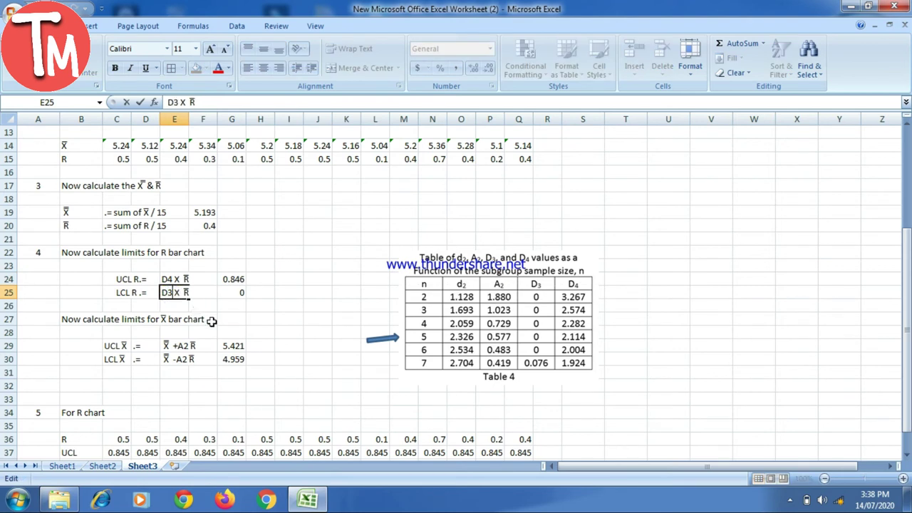
{"action": "left_click", "coordinate": [257, 315]}
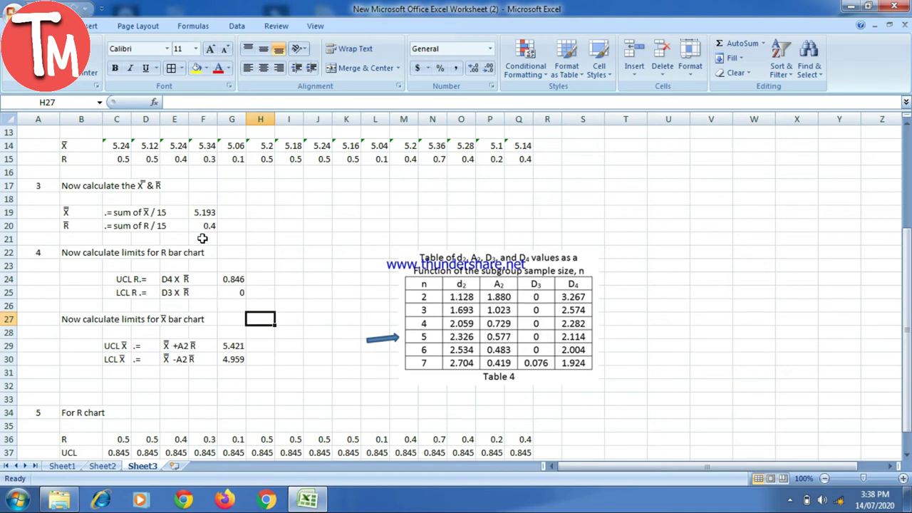
Examine the LCL R formula in G25, then trace the X̄ chart limit formulas in G29 and G30 back to the grand mean in F19
{"action": "left_click", "coordinate": [236, 292]}
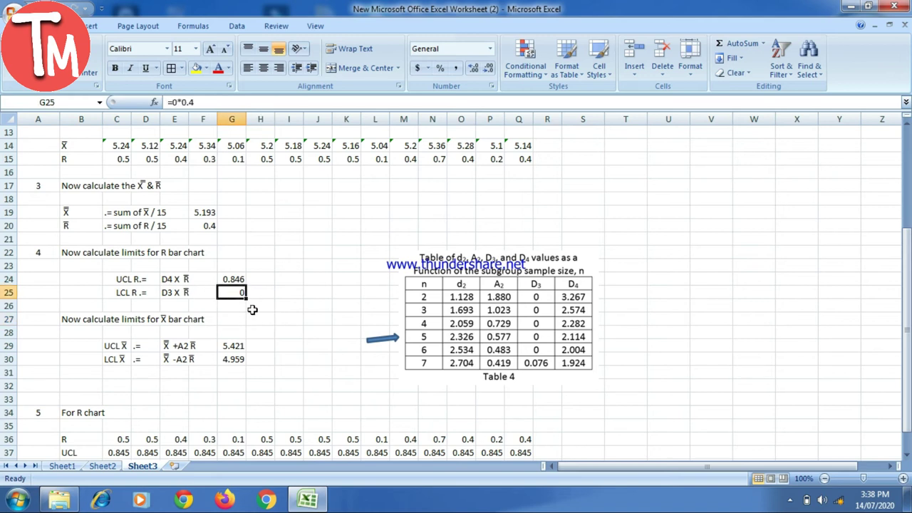
{"action": "scroll", "coordinate": [255, 302], "scroll_direction": "down", "scroll_amount": 2}
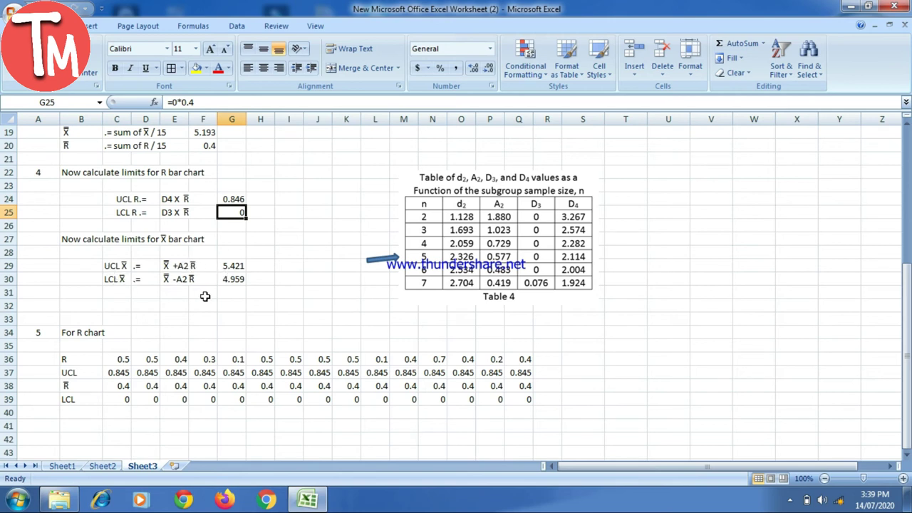
{"action": "left_click", "coordinate": [159, 267]}
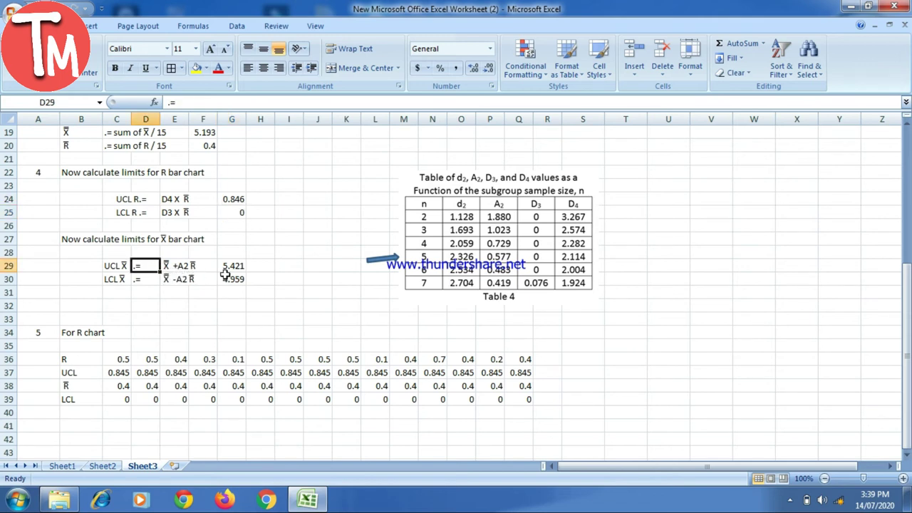
{"action": "scroll", "coordinate": [220, 257], "scroll_direction": "up", "scroll_amount": 1}
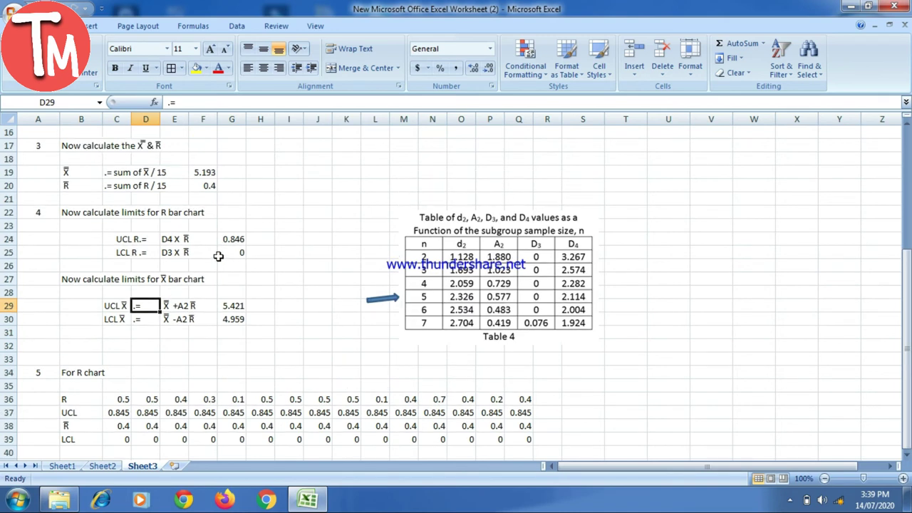
{"action": "left_click", "coordinate": [121, 184]}
{"action": "left_click", "coordinate": [129, 174]}
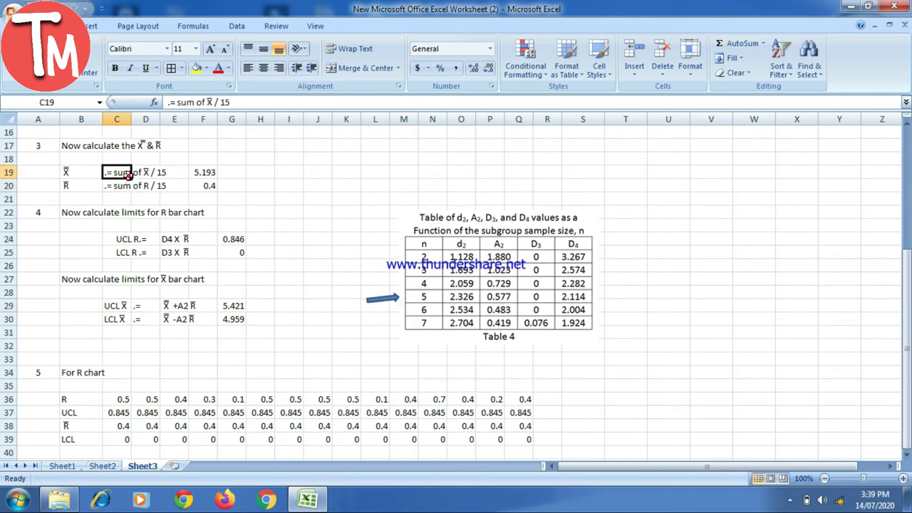
{"action": "scroll", "coordinate": [164, 184], "scroll_direction": "up", "scroll_amount": 2}
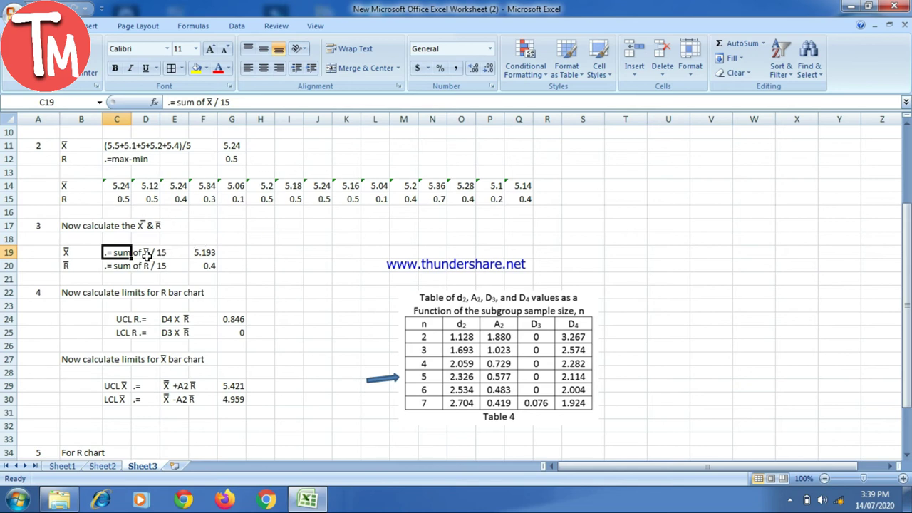
{"action": "left_click", "coordinate": [211, 255]}
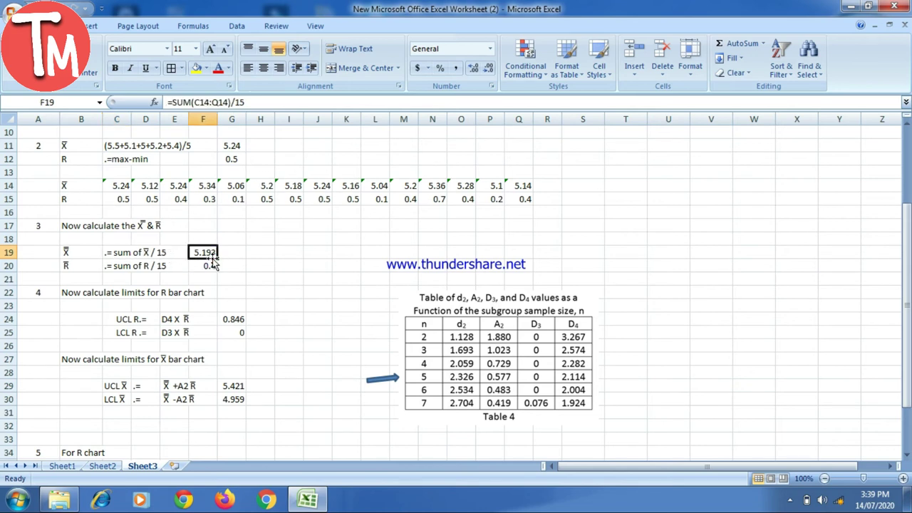
{"action": "scroll", "coordinate": [213, 258], "scroll_direction": "down", "scroll_amount": 2}
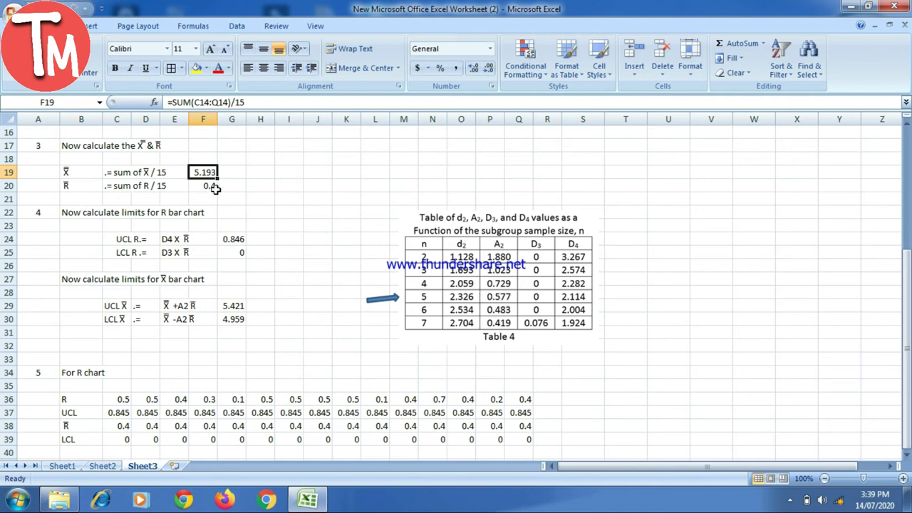
{"action": "left_click", "coordinate": [230, 306]}
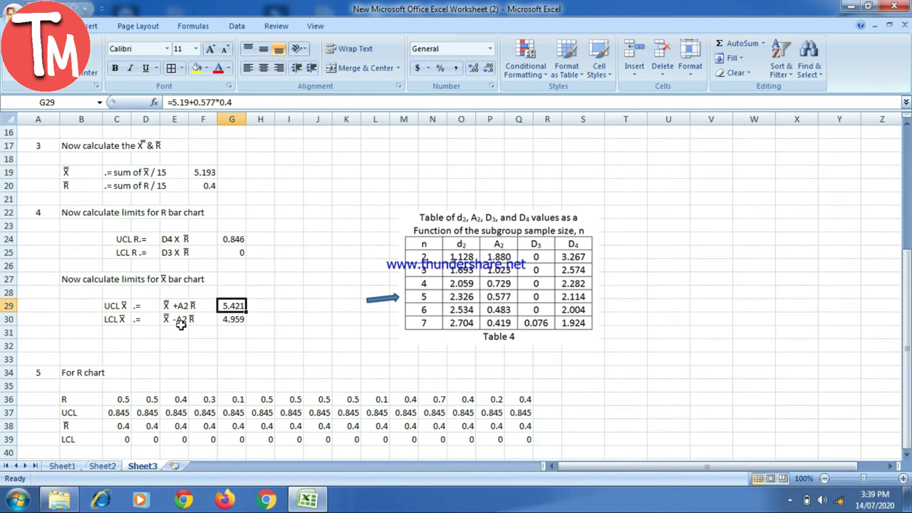
{"action": "left_click", "coordinate": [231, 319]}
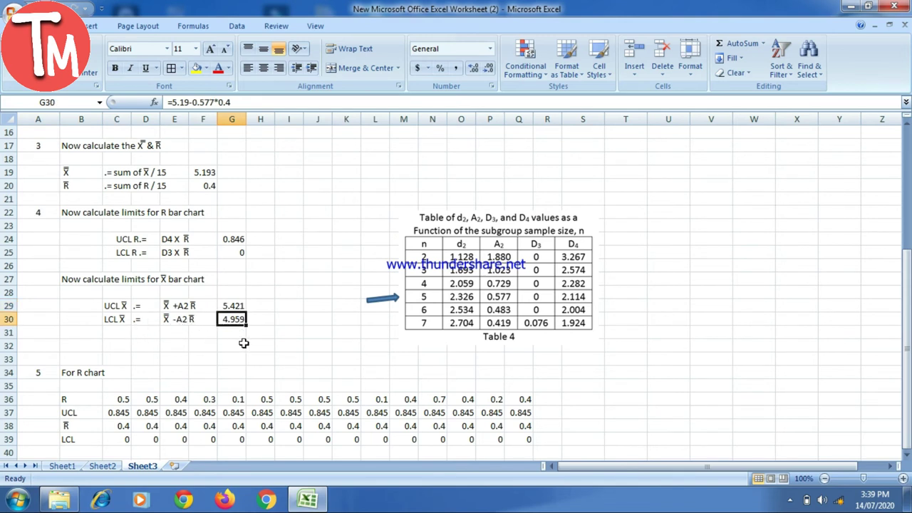
{"action": "left_click", "coordinate": [256, 304]}
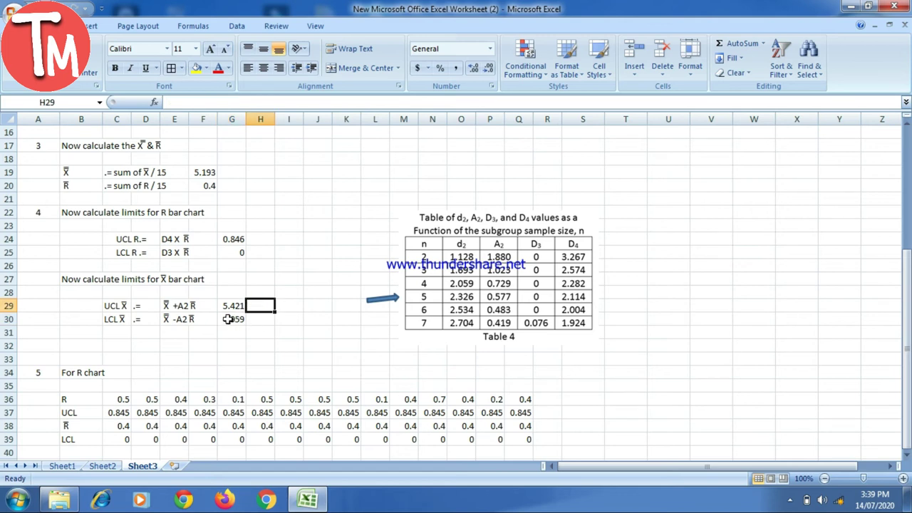
Review the R chart data in section 5 and compare its R row with the source ranges in C15:Q15
{"action": "scroll", "coordinate": [213, 313], "scroll_direction": "down", "scroll_amount": 1}
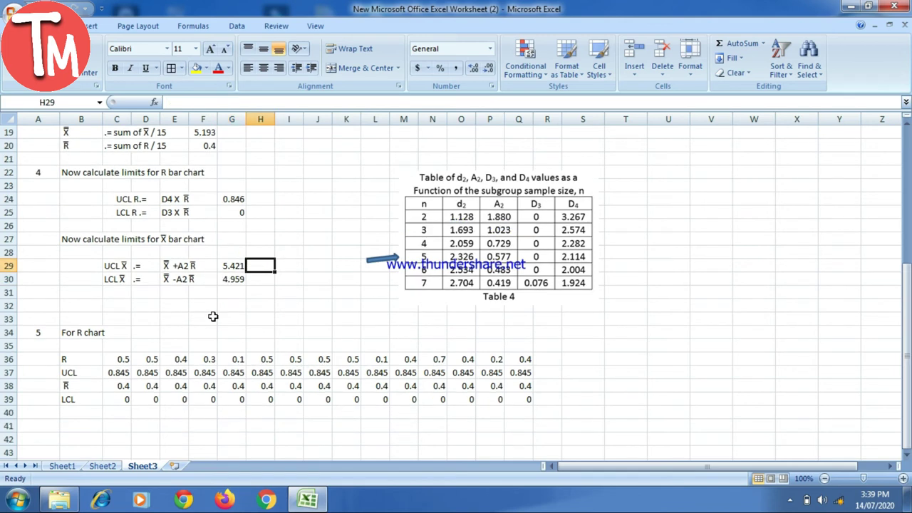
{"action": "scroll", "coordinate": [262, 305], "scroll_direction": "down", "scroll_amount": 1}
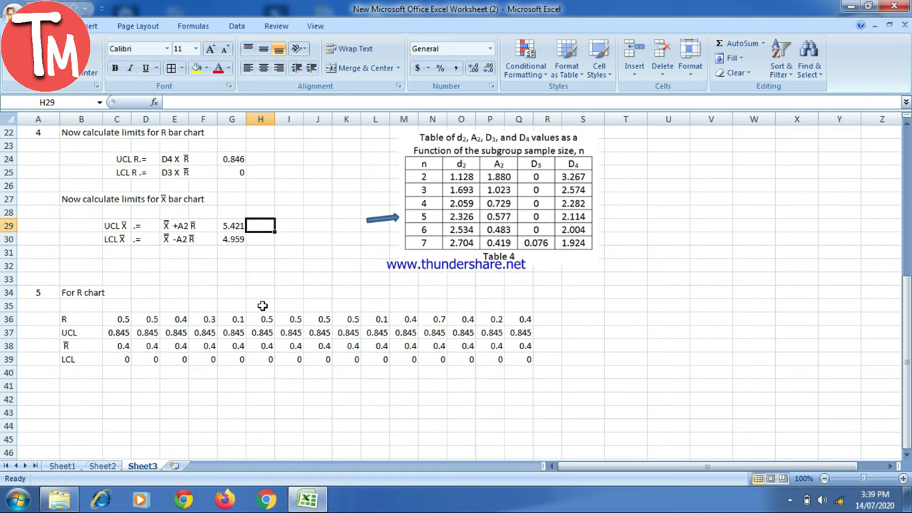
{"action": "left_click", "coordinate": [84, 292]}
{"action": "left_click", "coordinate": [153, 292]}
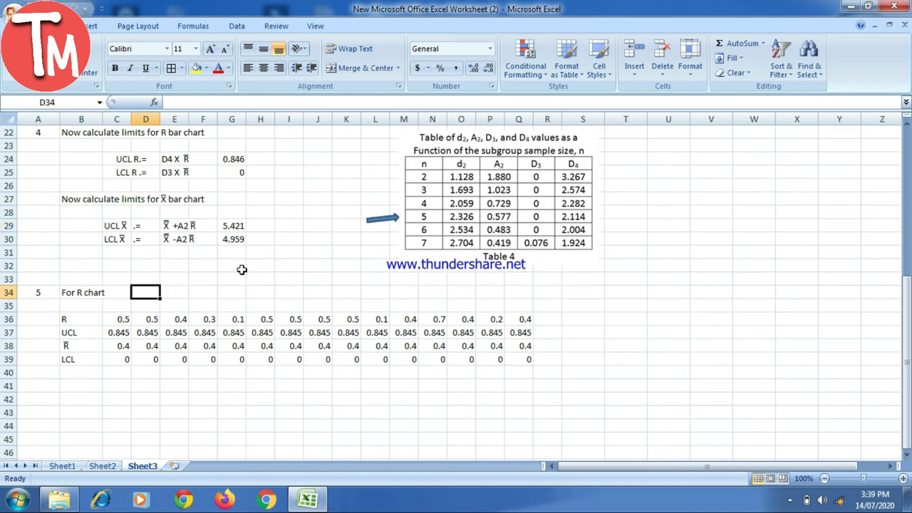
{"action": "scroll", "coordinate": [244, 260], "scroll_direction": "down", "scroll_amount": 1}
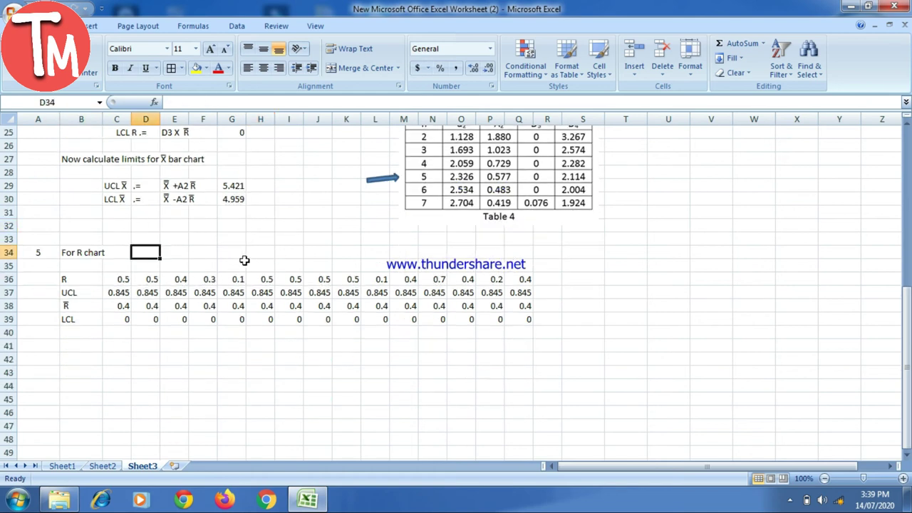
{"action": "left_click", "coordinate": [92, 283]}
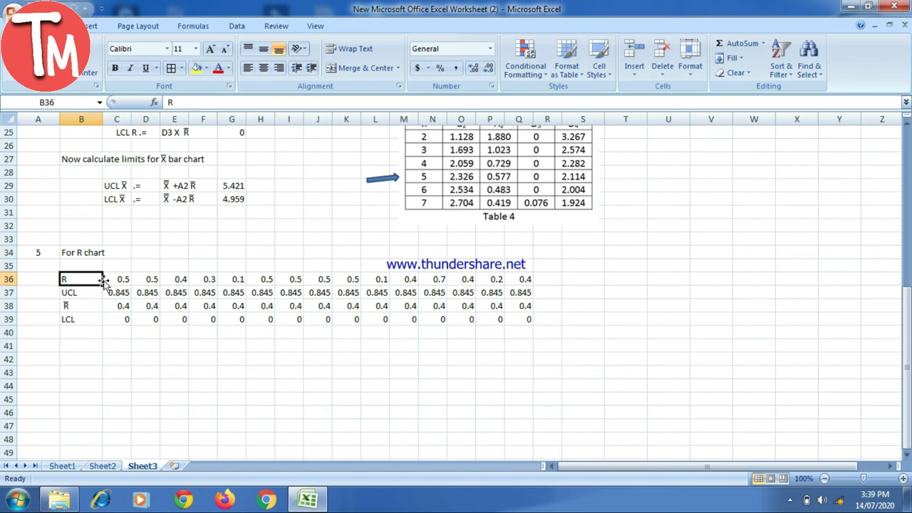
{"action": "scroll", "coordinate": [99, 282], "scroll_direction": "up", "scroll_amount": 7}
{"action": "scroll", "coordinate": [99, 281], "scroll_direction": "up", "scroll_amount": 1}
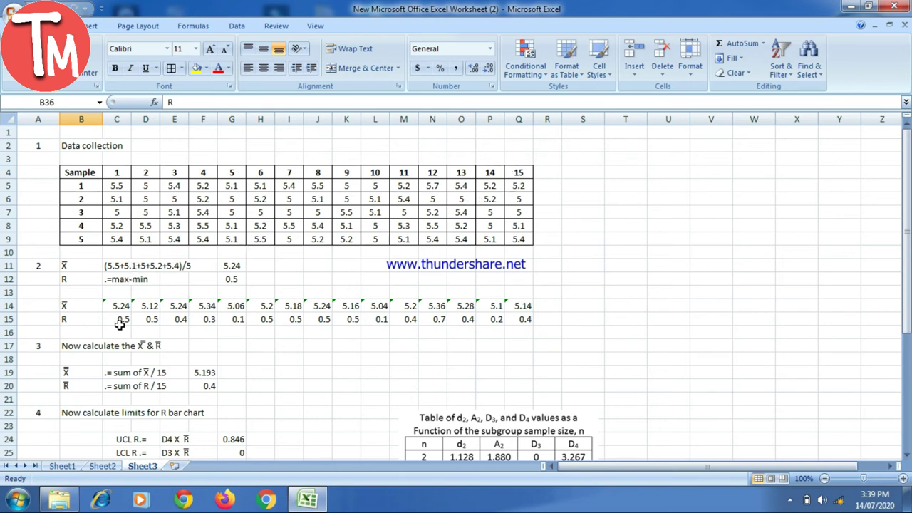
{"action": "left_click_drag", "start_coordinate": [117, 321], "coordinate": [526, 320]}
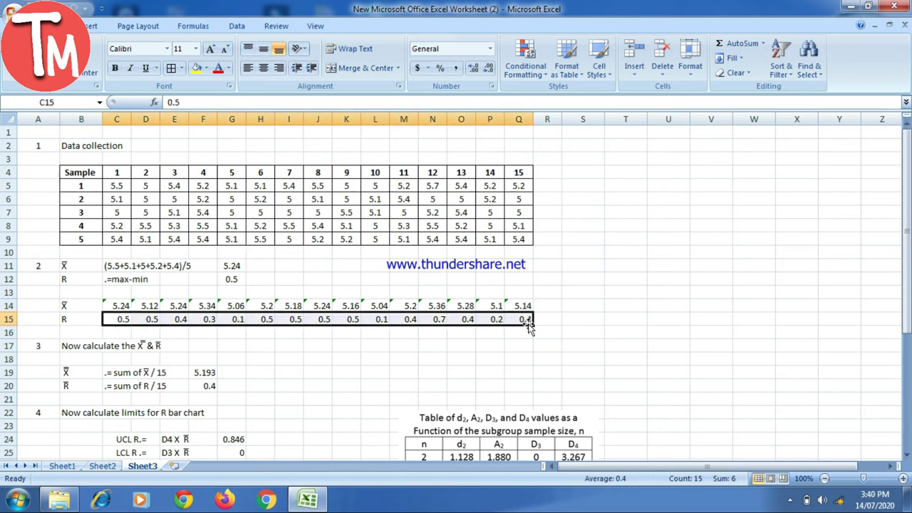
{"action": "scroll", "coordinate": [225, 326], "scroll_direction": "down", "scroll_amount": 2}
{"action": "scroll", "coordinate": [226, 327], "scroll_direction": "down", "scroll_amount": 5}
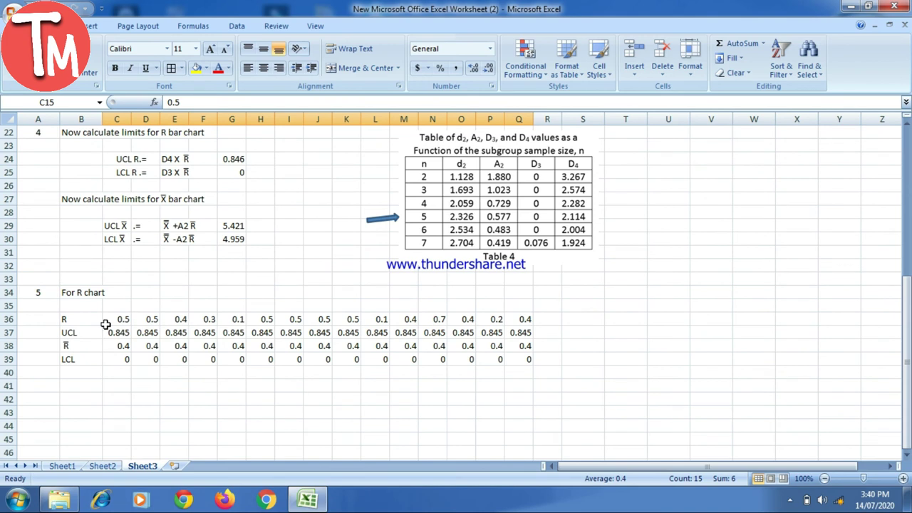
Check the R, UCL, R̄ and LCL rows of the R chart data against the average range in F20 and LCL R in G25
{"action": "left_click", "coordinate": [84, 318]}
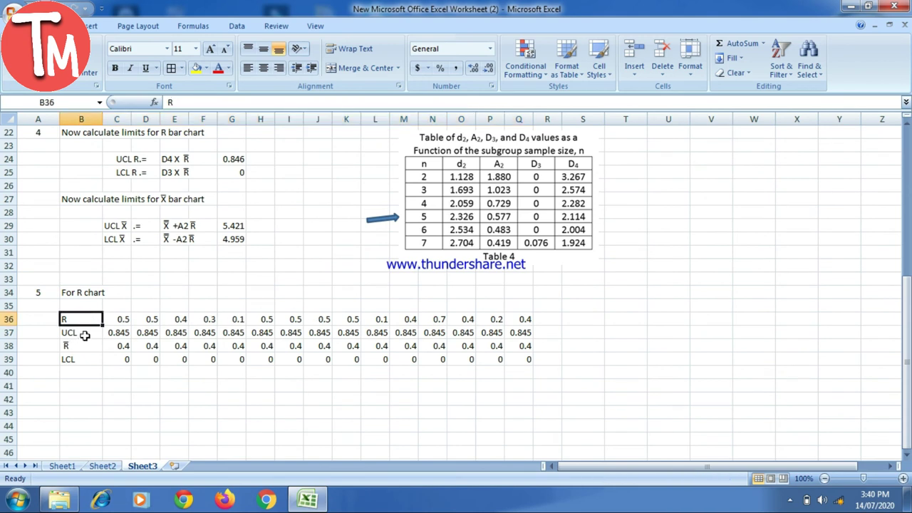
{"action": "left_click", "coordinate": [84, 335]}
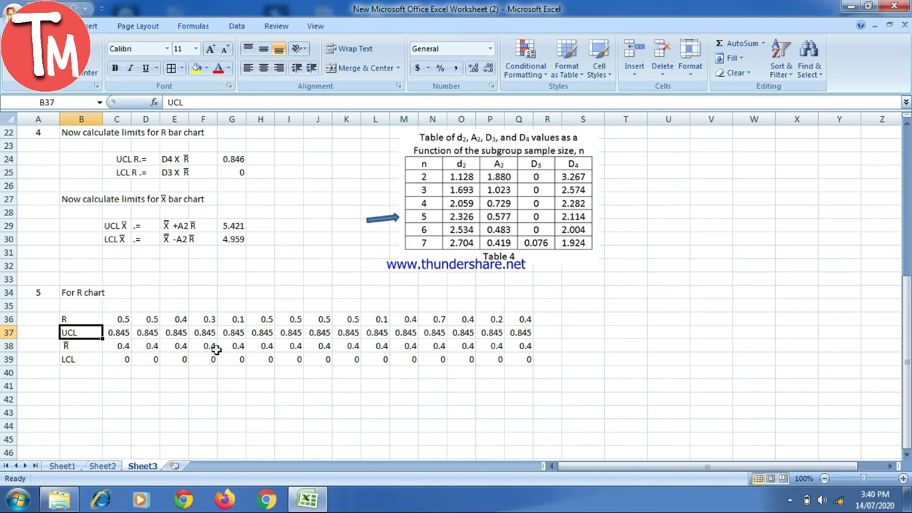
{"action": "left_click", "coordinate": [87, 354]}
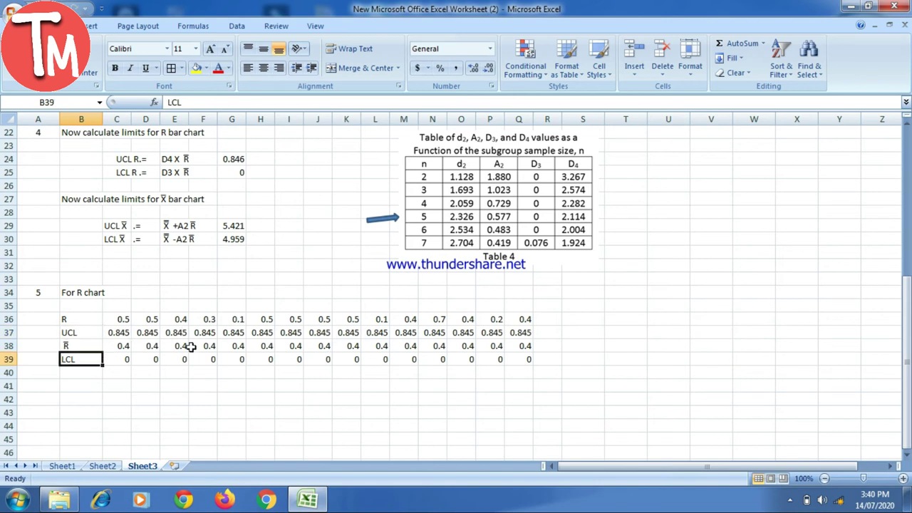
{"action": "scroll", "coordinate": [242, 228], "scroll_direction": "up", "scroll_amount": 6}
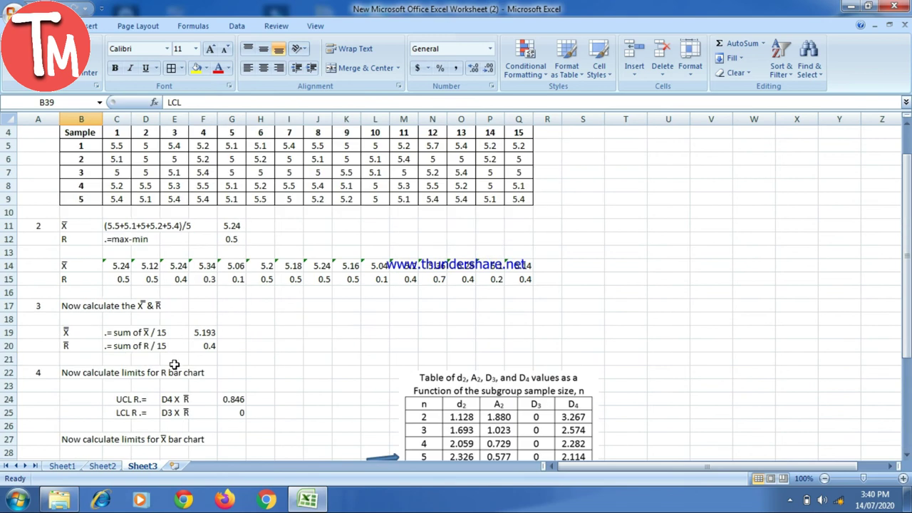
{"action": "left_click", "coordinate": [208, 349]}
{"action": "scroll", "coordinate": [205, 348], "scroll_direction": "down", "scroll_amount": 6}
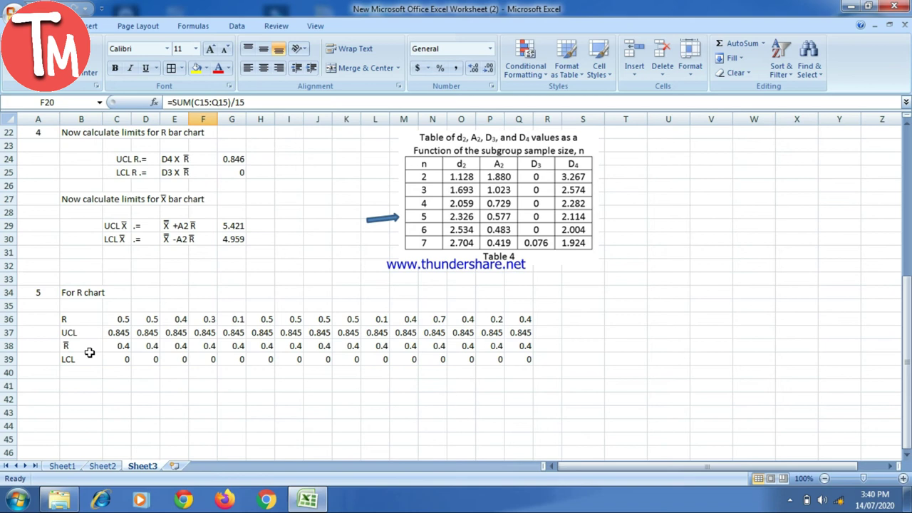
{"action": "left_click", "coordinate": [229, 175]}
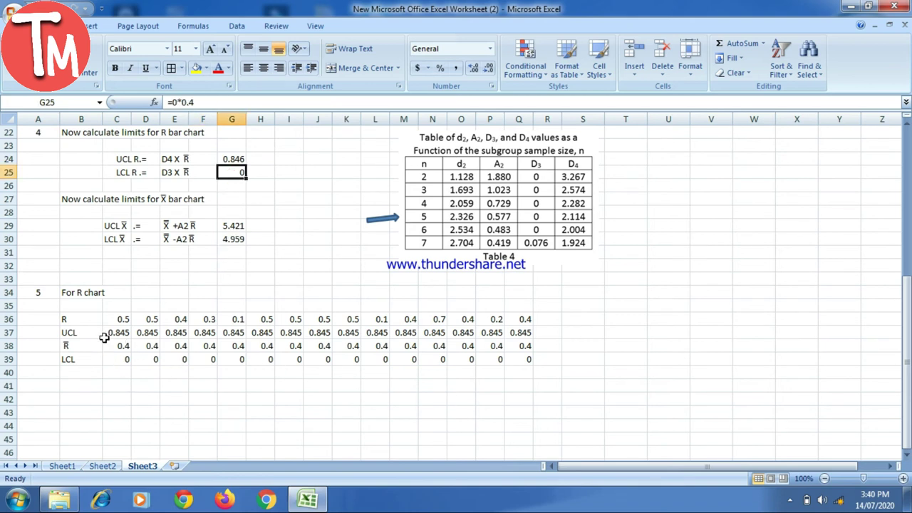
Insert a 2-D Line with Markers chart from the R, UCL, R̄ and LCL data in B36:Q39
{"action": "left_click_drag", "start_coordinate": [91, 320], "coordinate": [514, 361]}
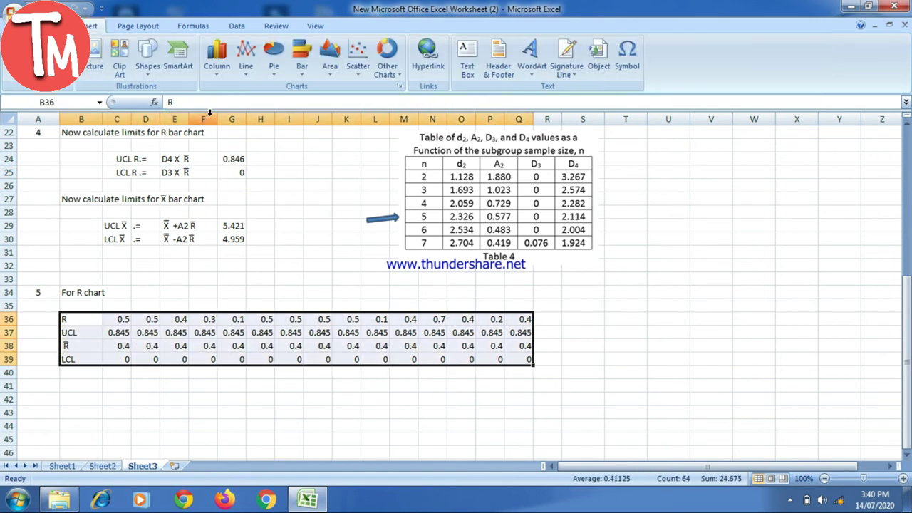
{"action": "left_click", "coordinate": [247, 68]}
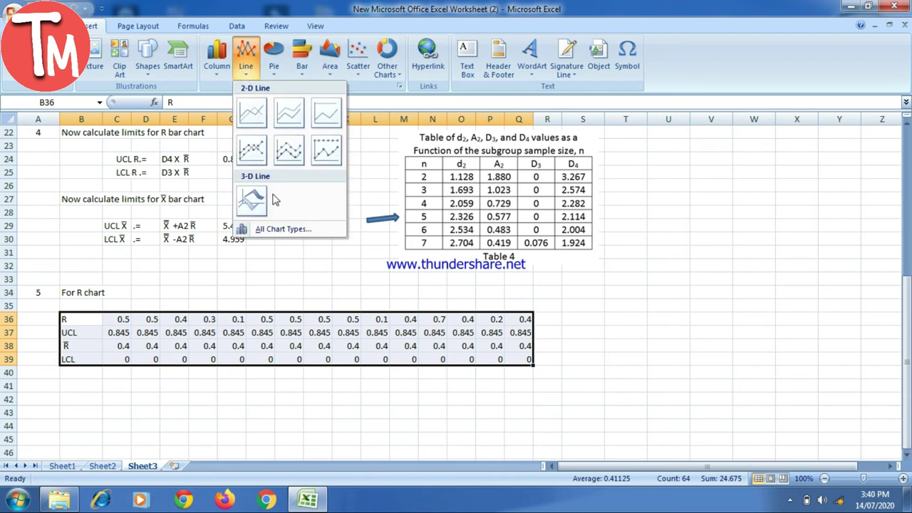
{"action": "left_click", "coordinate": [253, 155]}
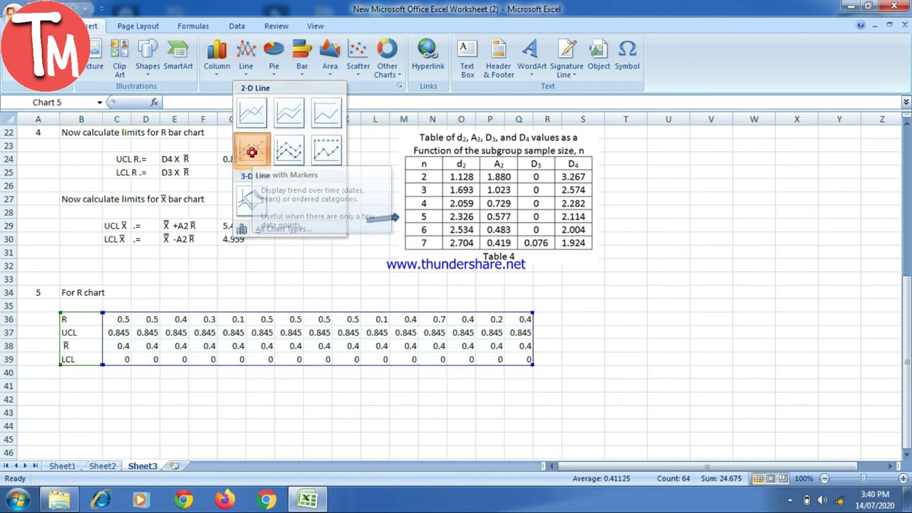
Move the R chart below its data table so it starts around row 41, and deselect it
{"action": "left_click_drag", "start_coordinate": [621, 247], "coordinate": [823, 268]}
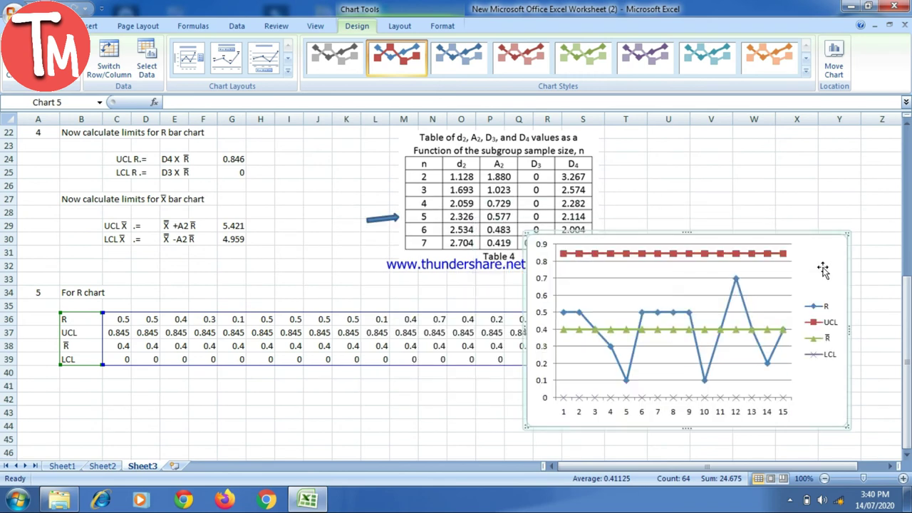
{"action": "scroll", "coordinate": [688, 246], "scroll_direction": "down", "scroll_amount": 2}
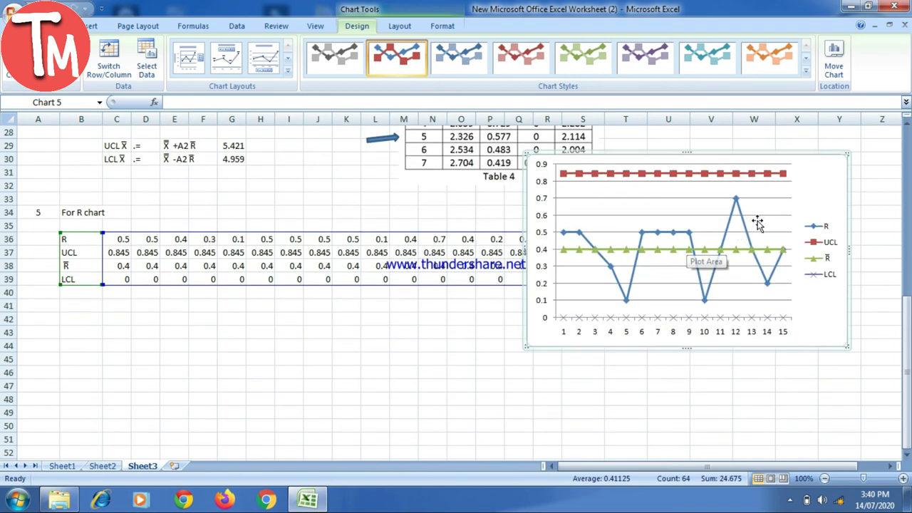
{"action": "left_click_drag", "start_coordinate": [805, 185], "coordinate": [622, 283]}
{"action": "scroll", "coordinate": [655, 243], "scroll_direction": "down", "scroll_amount": 2}
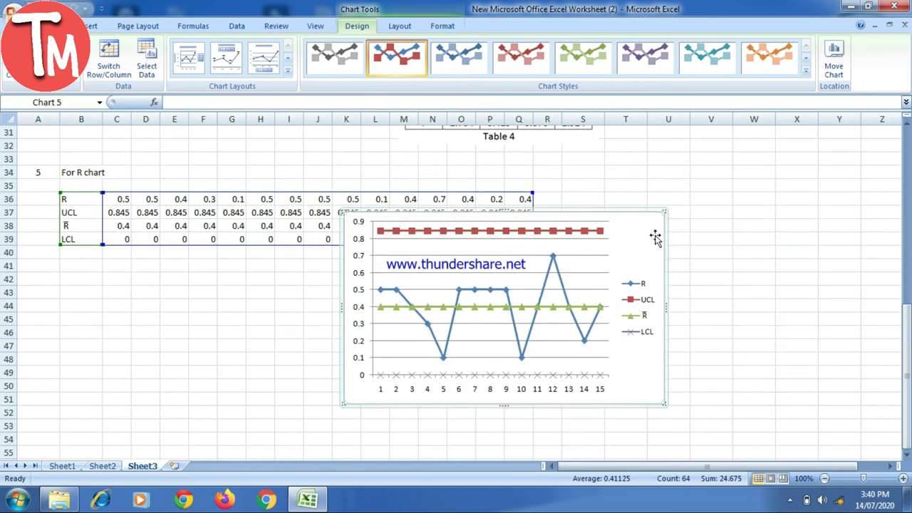
{"action": "left_click_drag", "start_coordinate": [649, 208], "coordinate": [655, 258]}
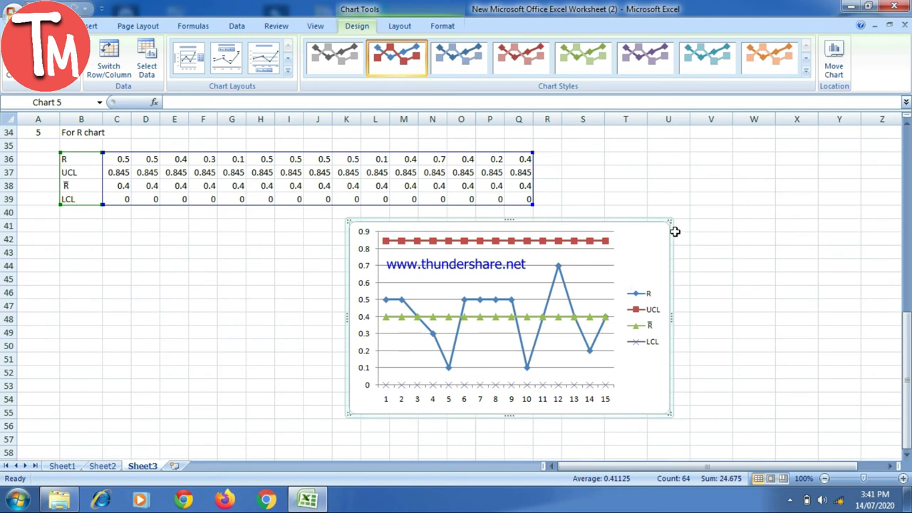
{"action": "left_click", "coordinate": [718, 229]}
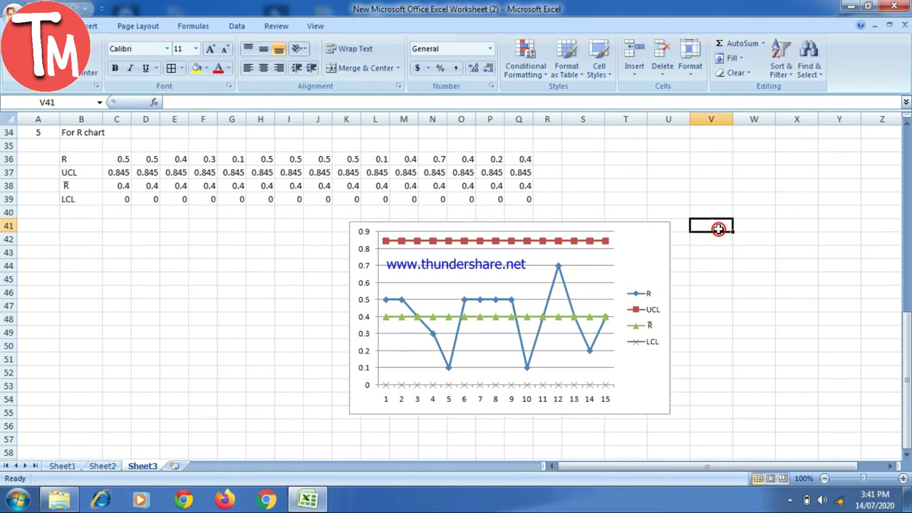